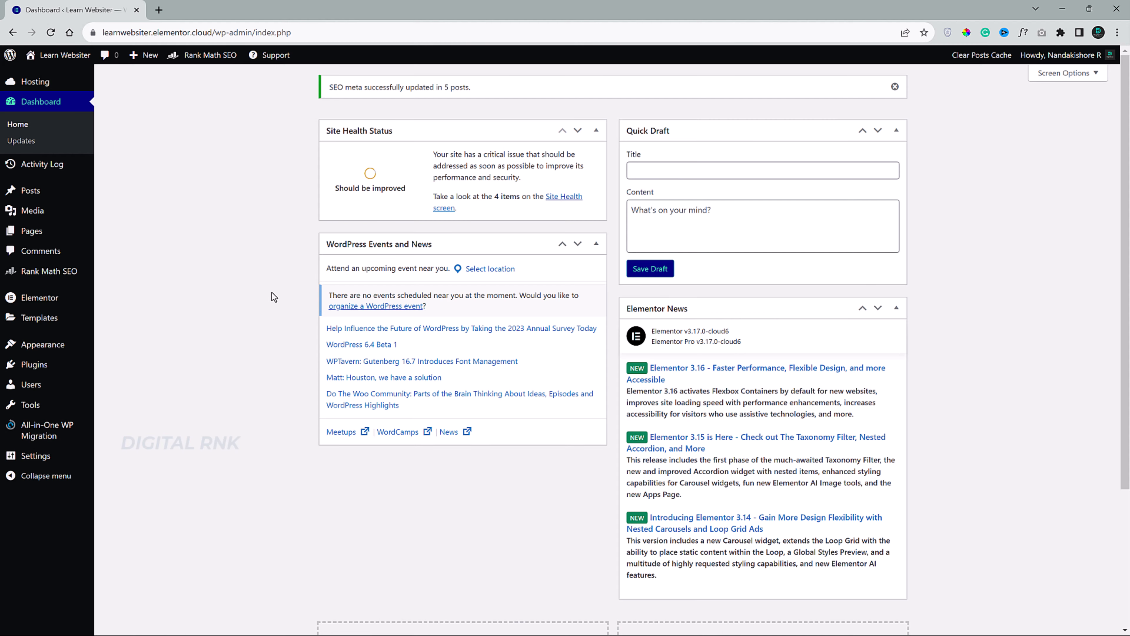
Open the Content Editor of Rank Math SEO's Content AI.
mouse_move(73, 273)
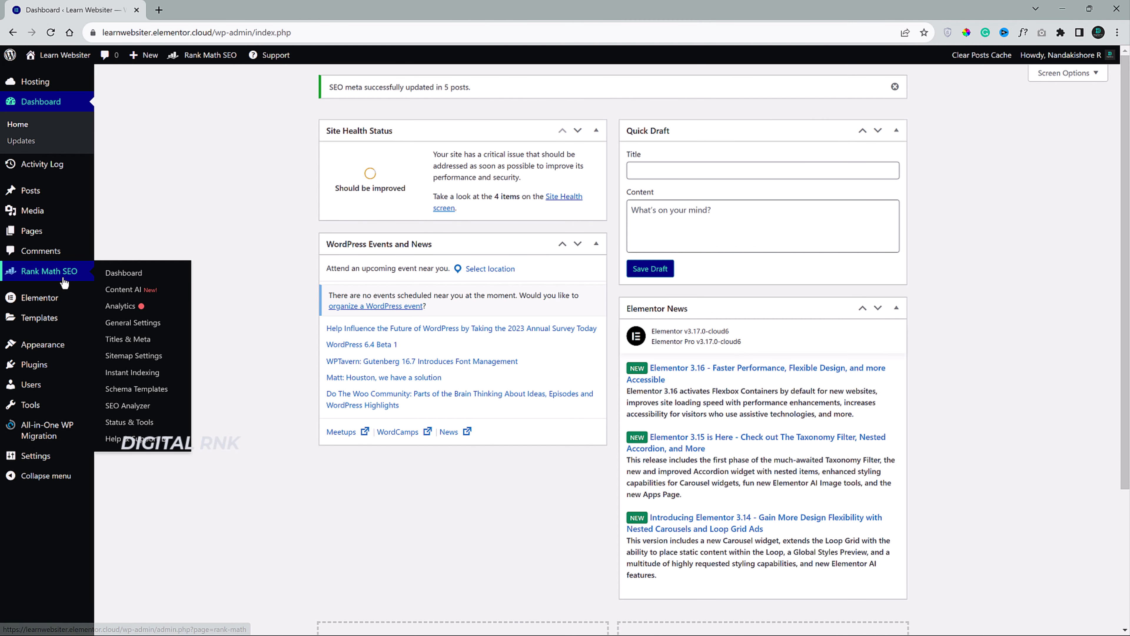
left_click(110, 295)
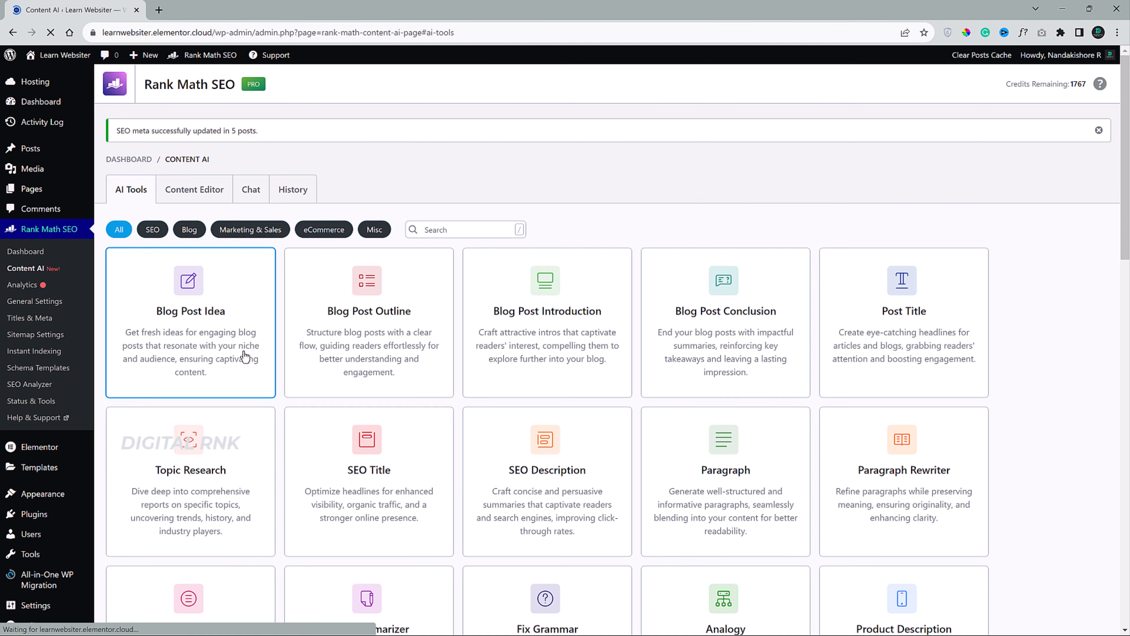
left_click(194, 190)
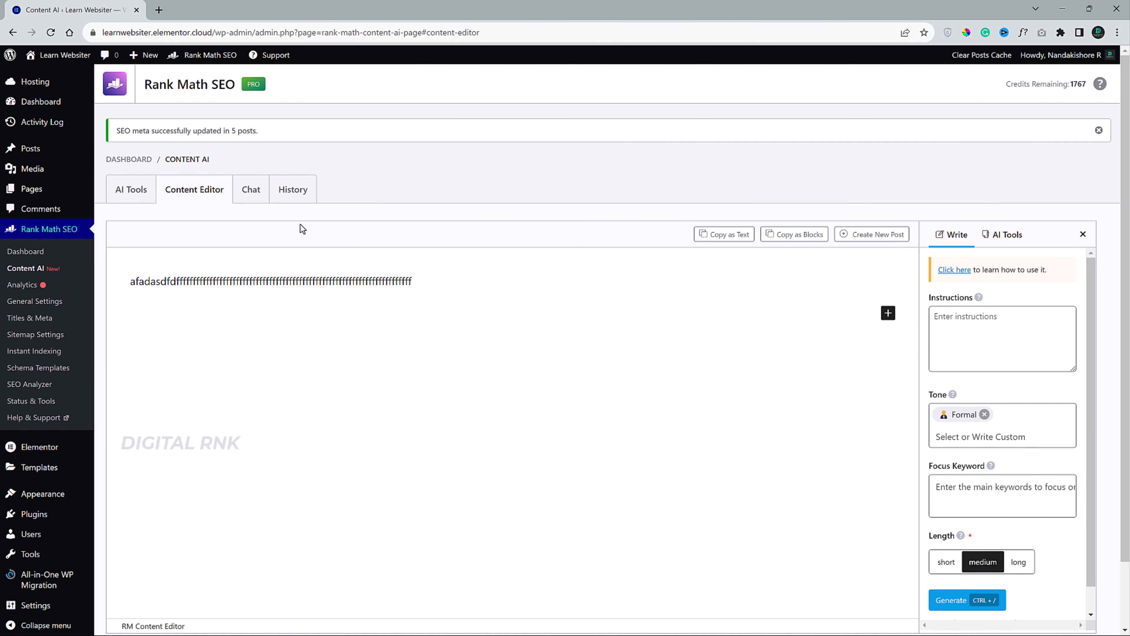
Review the Content AI module among Rank Math SEO's modules and return to the Content Editor.
left_click(32, 252)
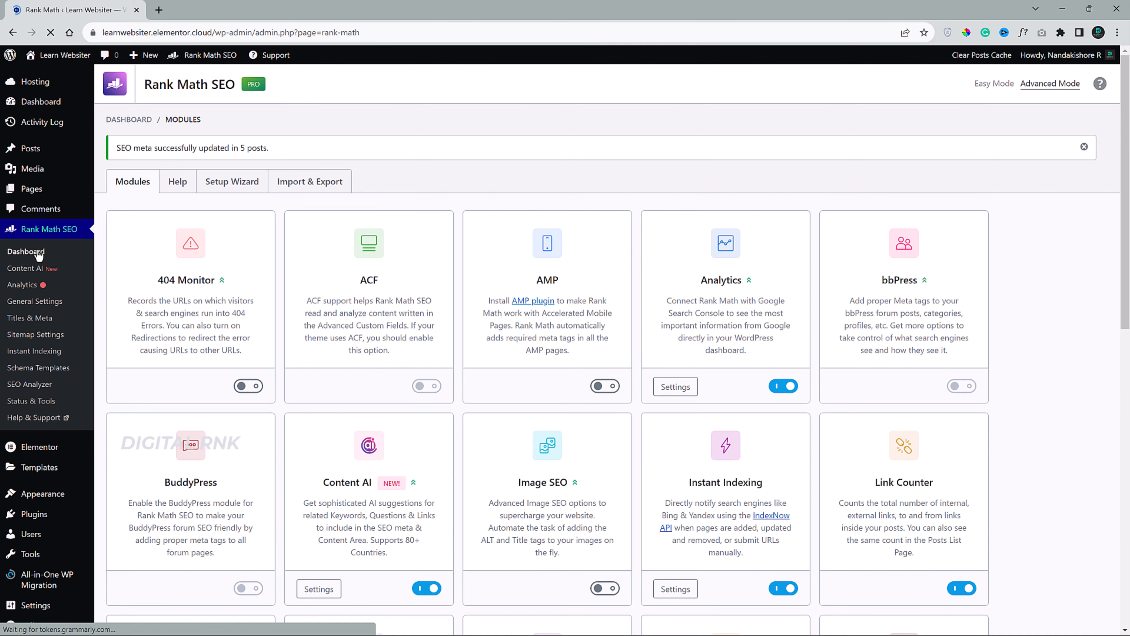
scroll(252, 345, "down", 4)
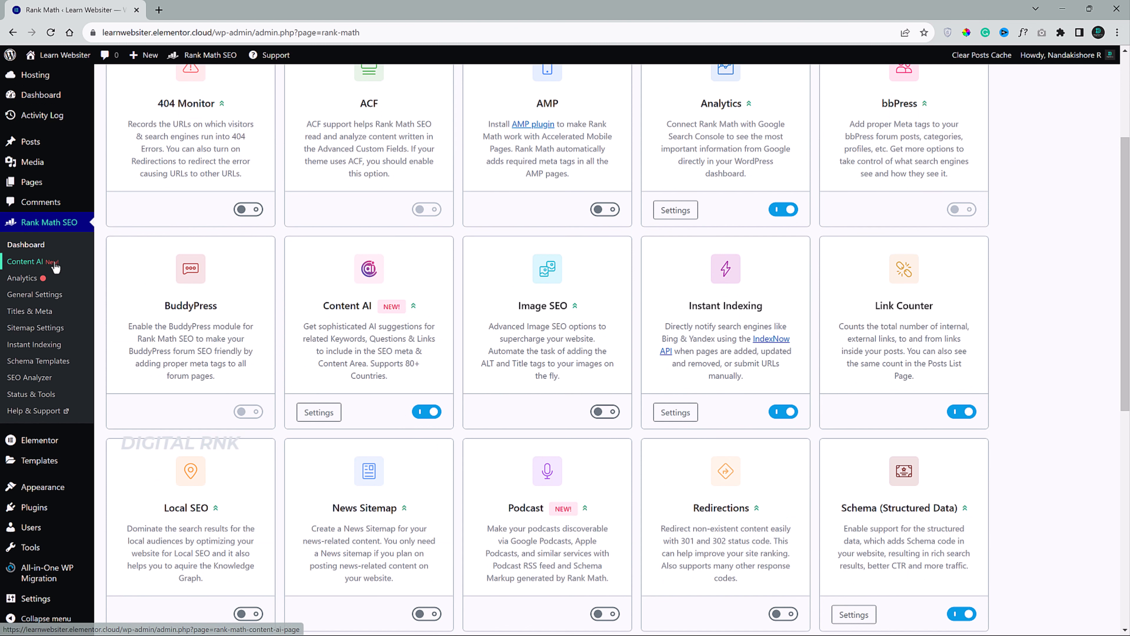
left_click(27, 262)
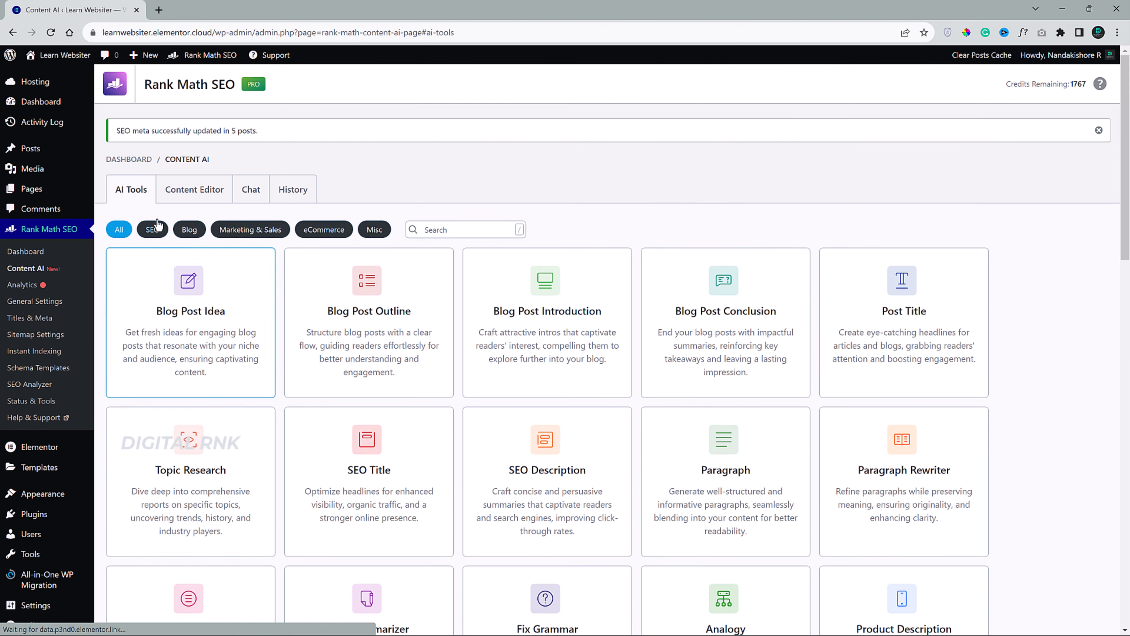
left_click(194, 189)
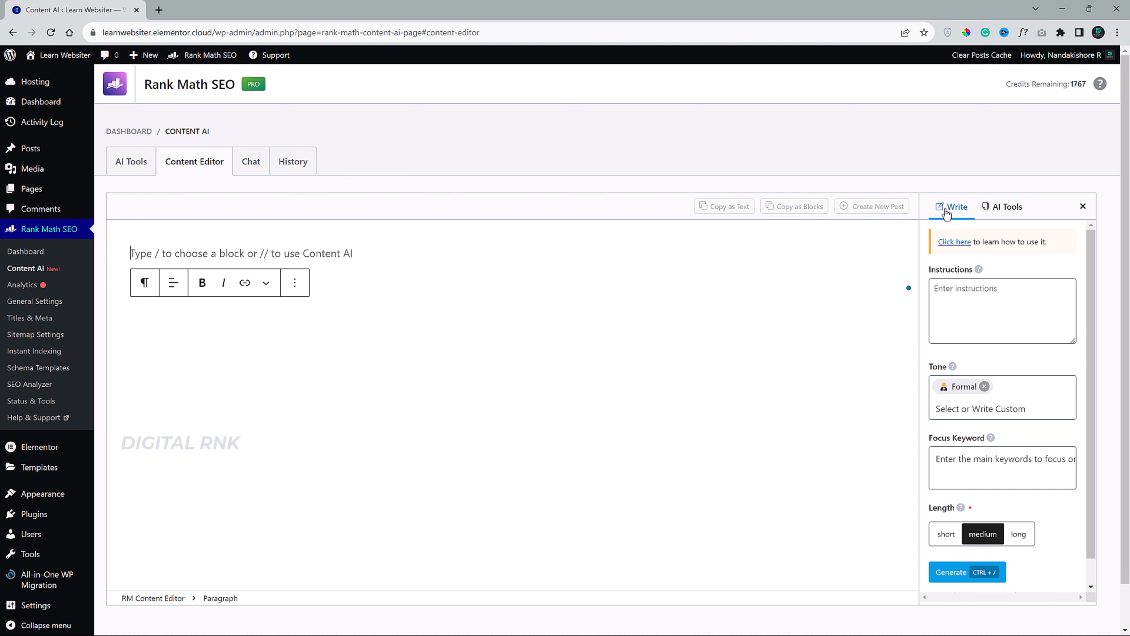
Enter "Predict how AI will affect different industries" as the Write instructions, keeping the Formal tone.
left_click(990, 302)
type("Predict how AI will affect different industries")
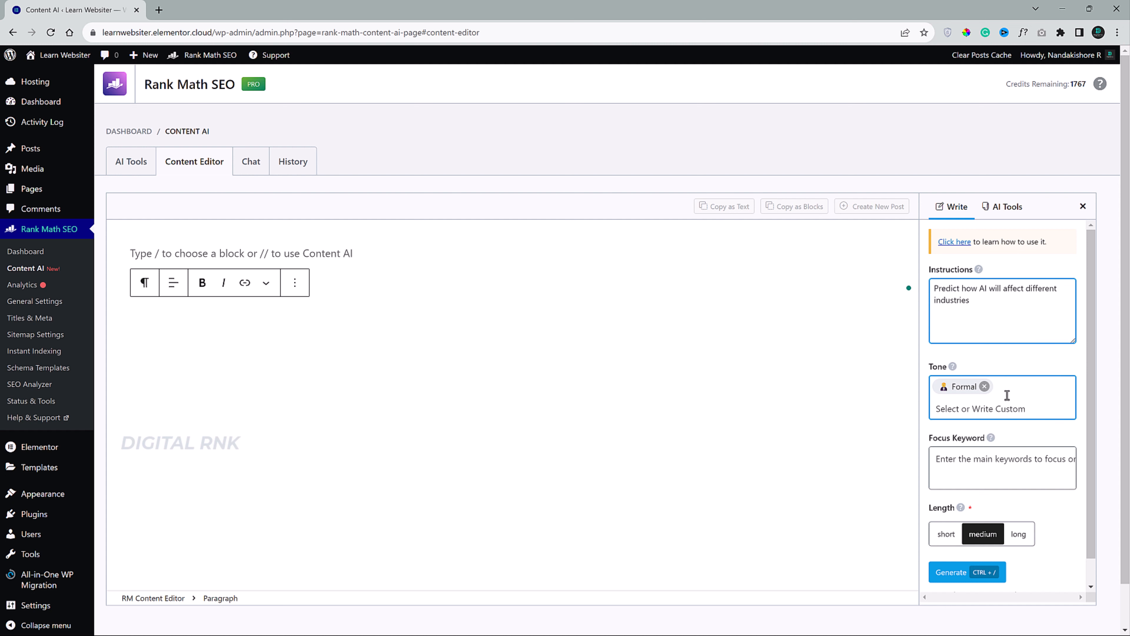
scroll(1006, 394, "down", 1)
left_click(1007, 387)
left_click(1007, 390)
scroll(1011, 410, "down", 1)
Add the focus keyword "Predict how AI will affect different industries", set the length to short and generate the text.
left_click(998, 398)
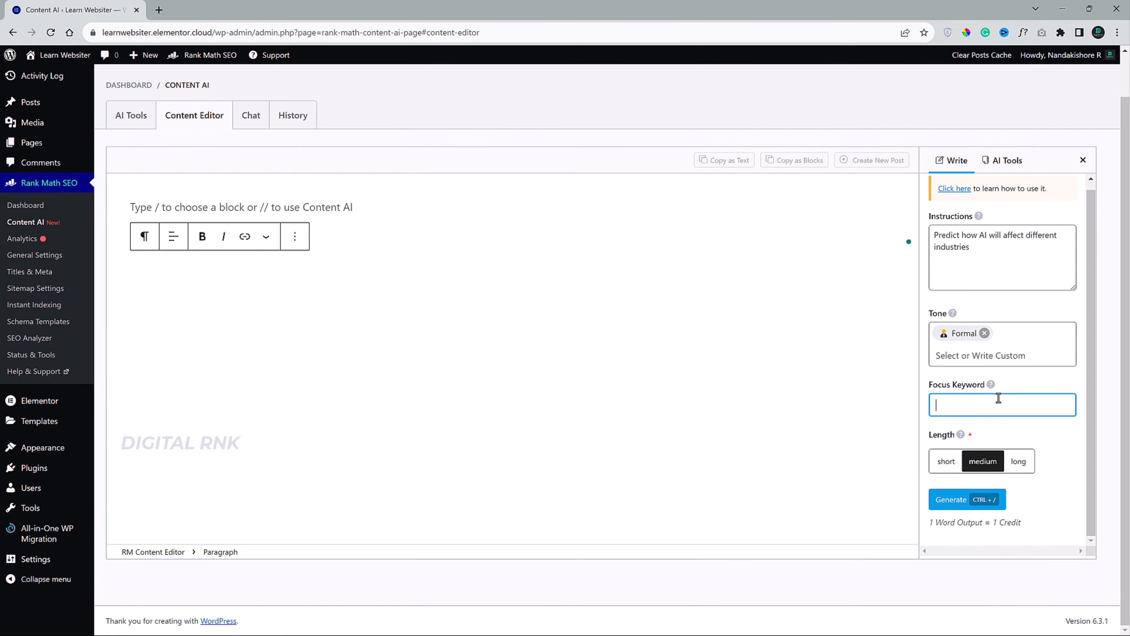
type("Predict how AI will affect different industries")
key("Return")
left_click(946, 469)
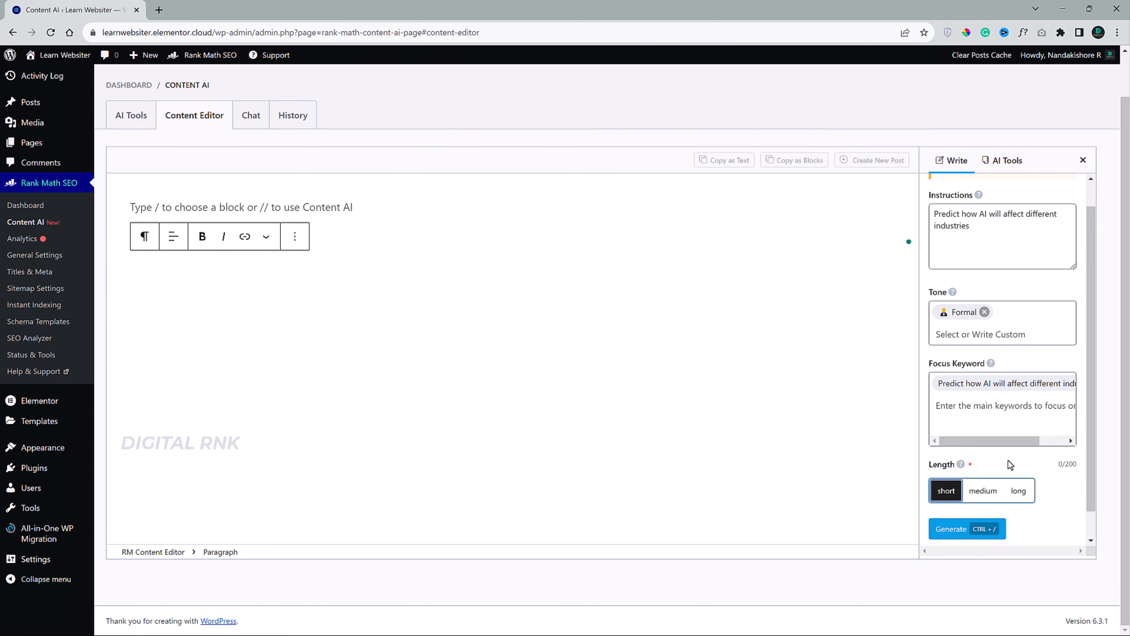
scroll(1007, 459, "down", 1)
left_click(962, 500)
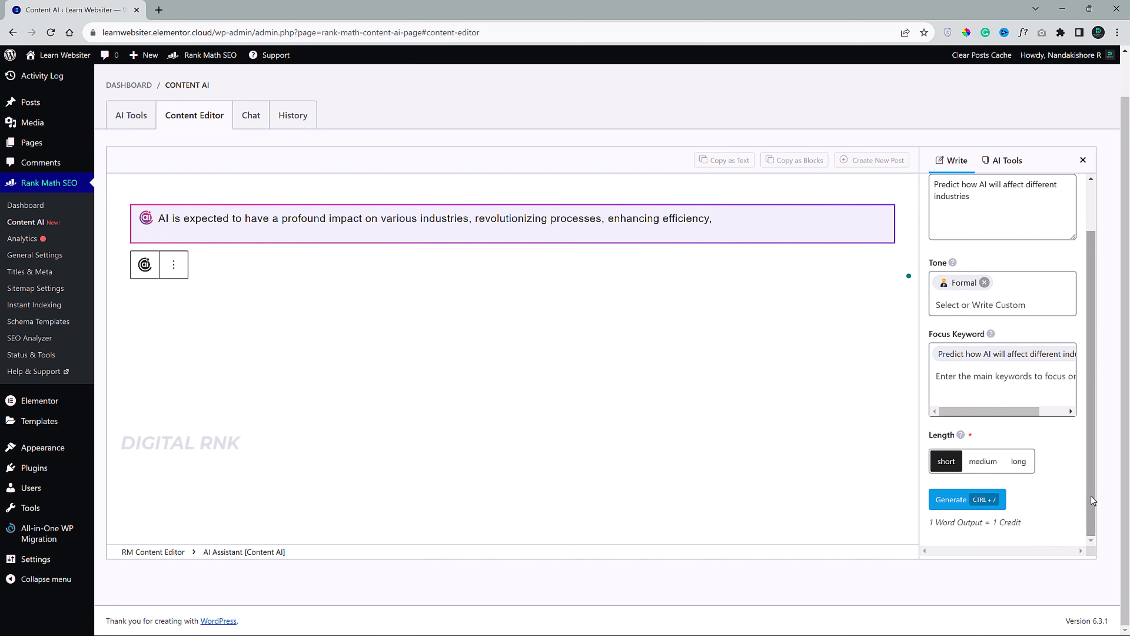
Browse the available AI tools and read through the article in the Content Editor.
scroll(1091, 495, "up", 4)
left_click(1009, 208)
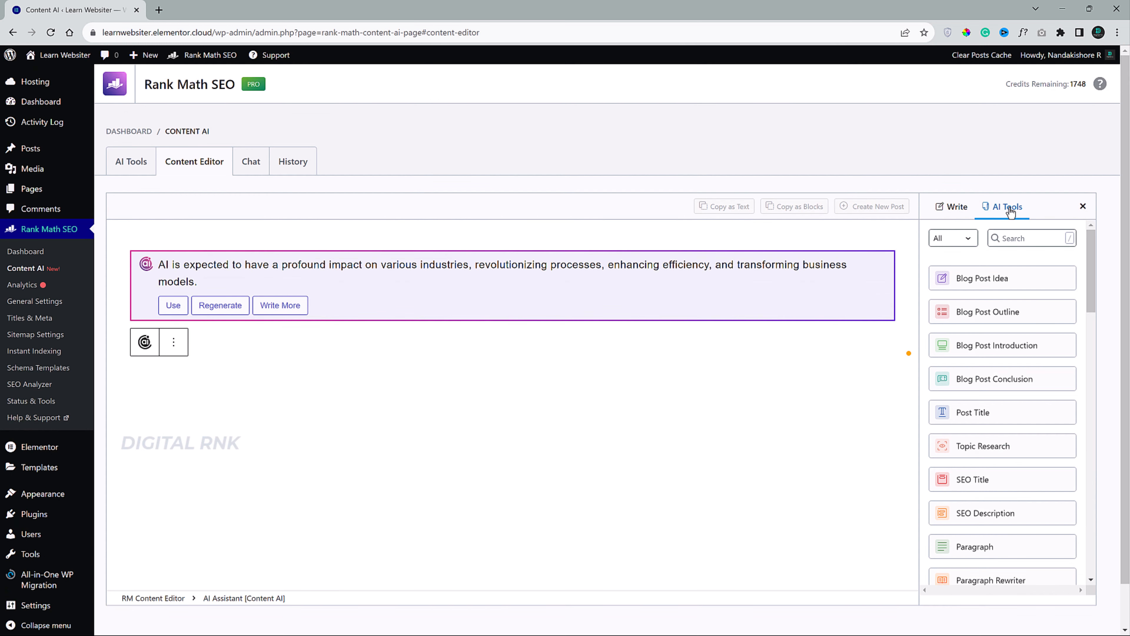
scroll(1028, 330, "down", 8)
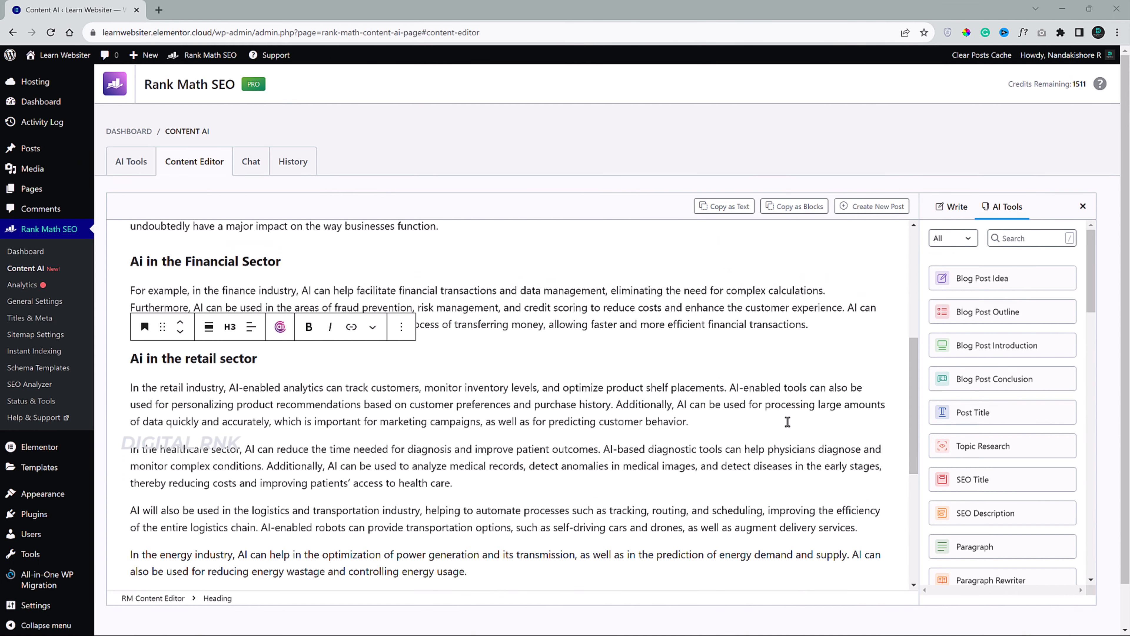
scroll(787, 394, "up", 5)
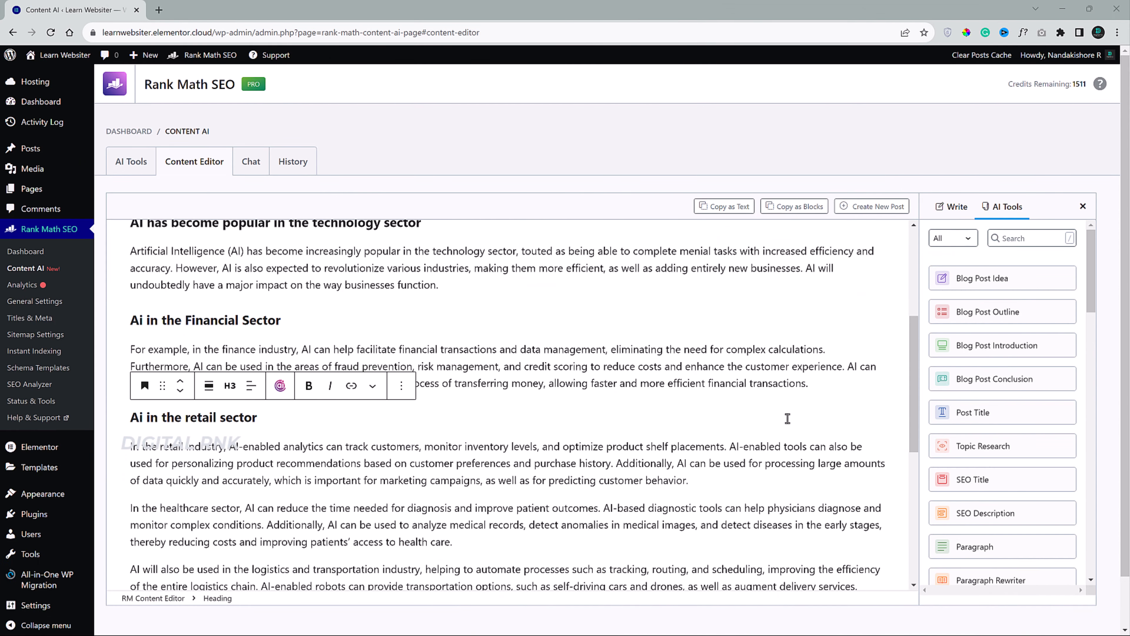
scroll(787, 393, "up", 2)
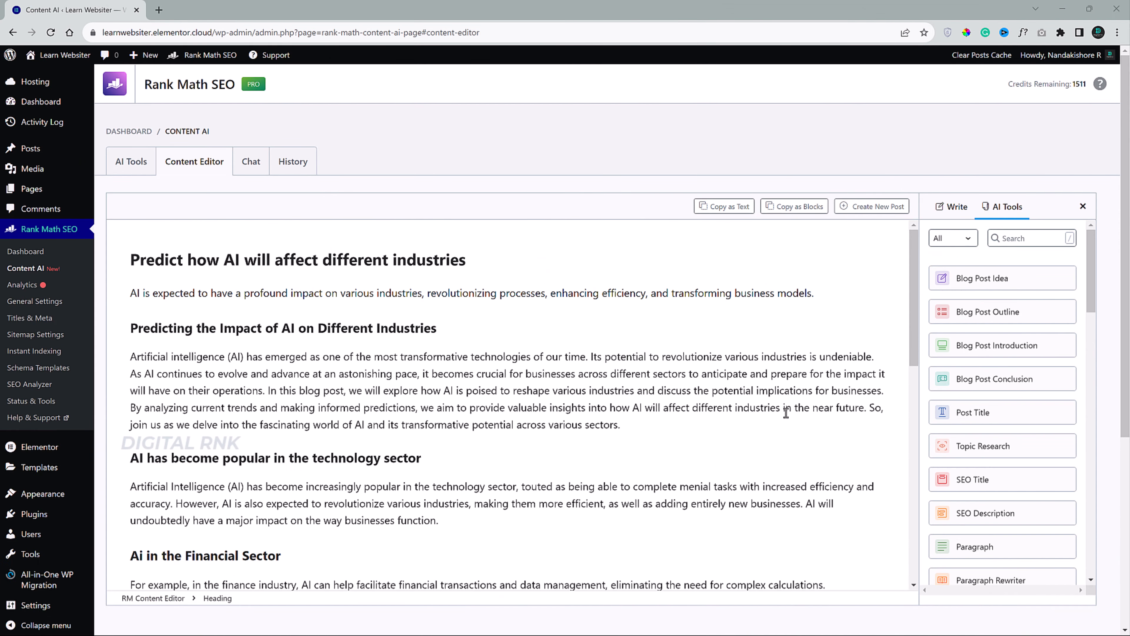
Create a new post from the Content Editor's article and read it through in the post editor.
left_click(874, 213)
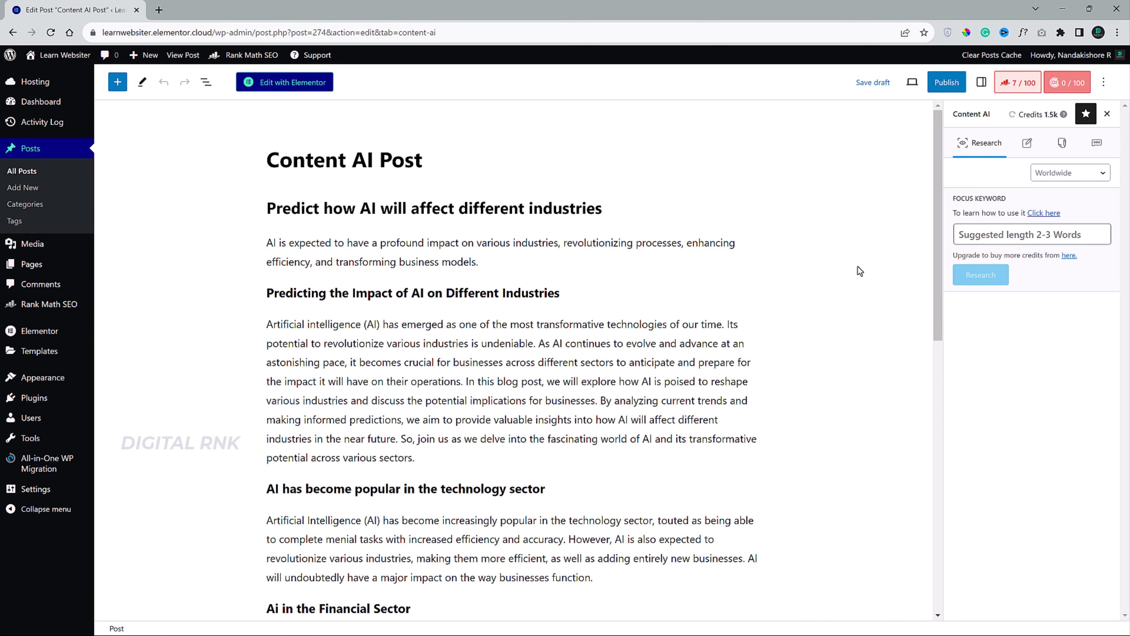
scroll(792, 390, "down", 8)
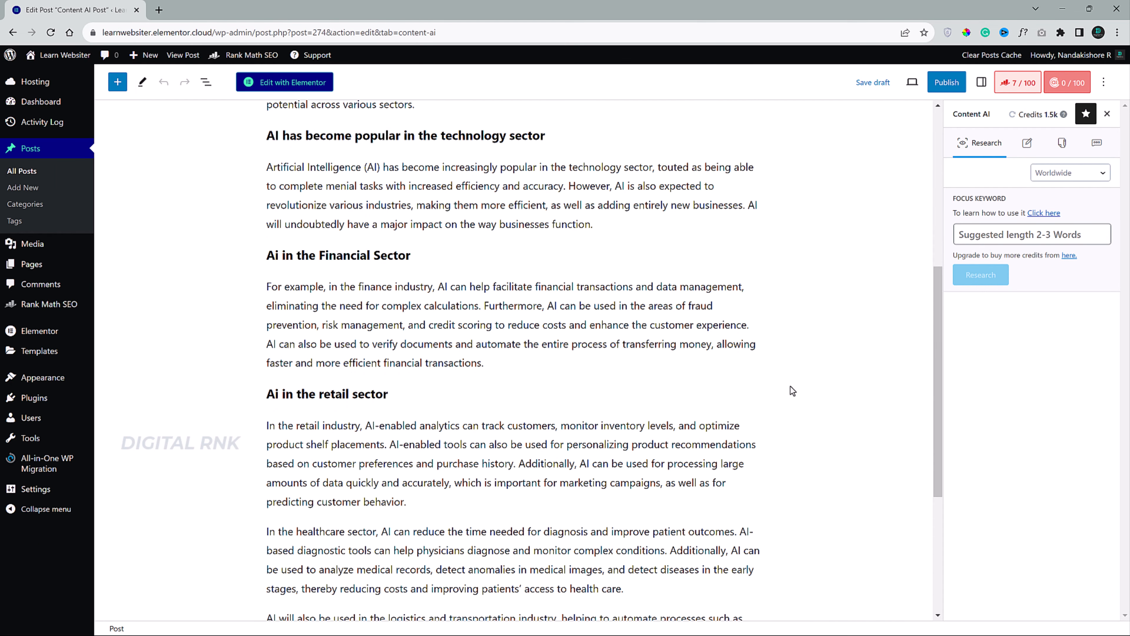
scroll(791, 388, "down", 8)
scroll(791, 388, "up", 15)
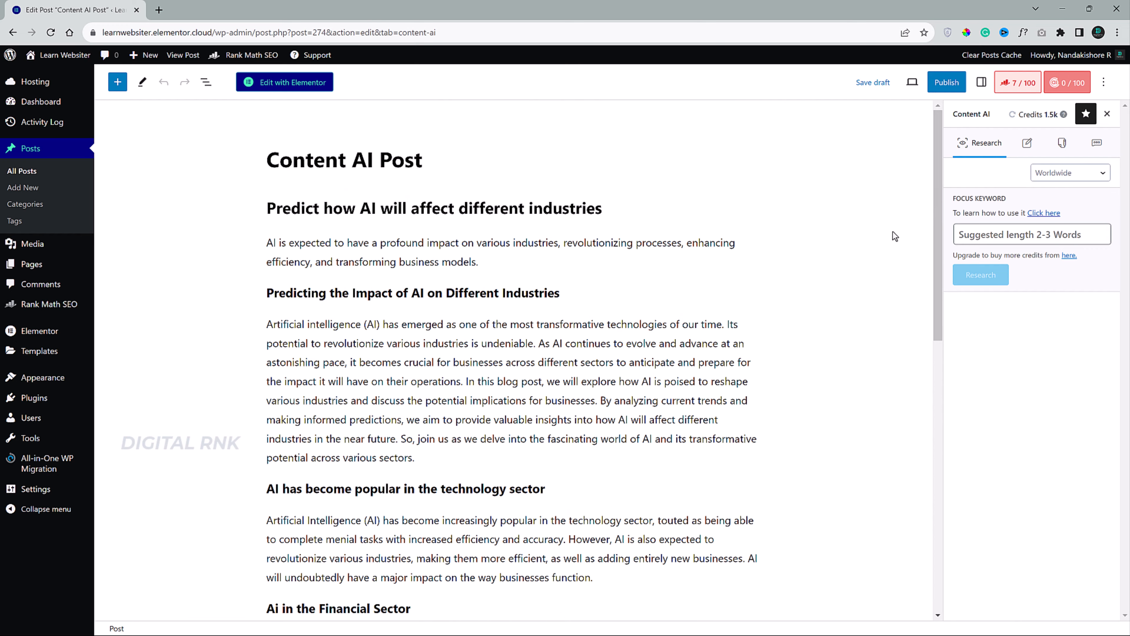
Open the pre-publish checks of the Content AI post and cancel publishing.
left_click(939, 85)
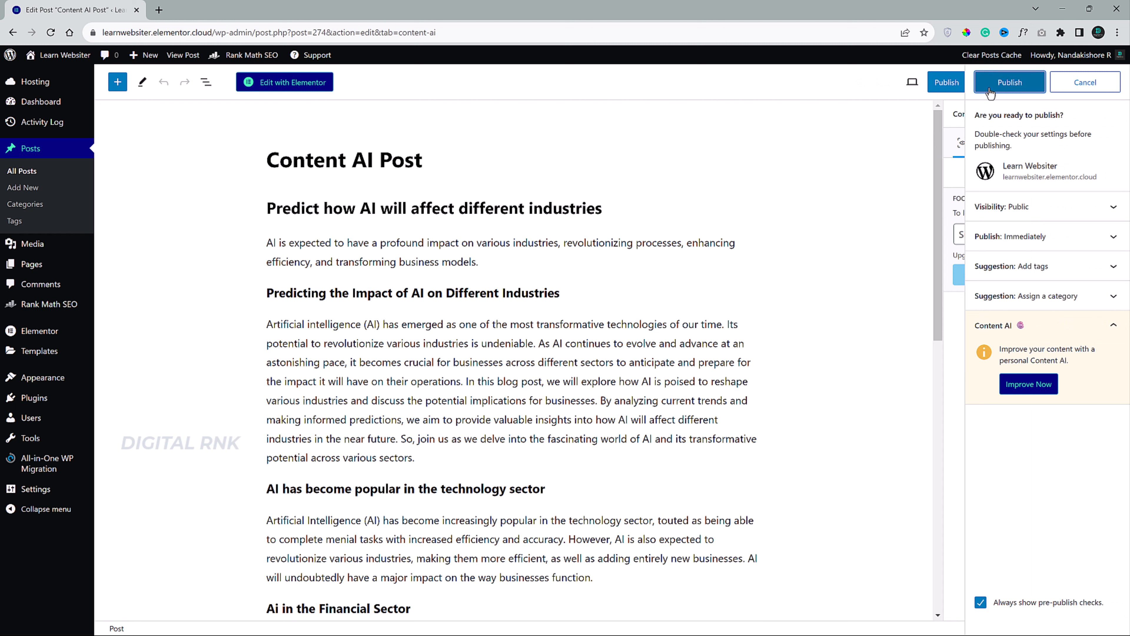
left_click(1068, 84)
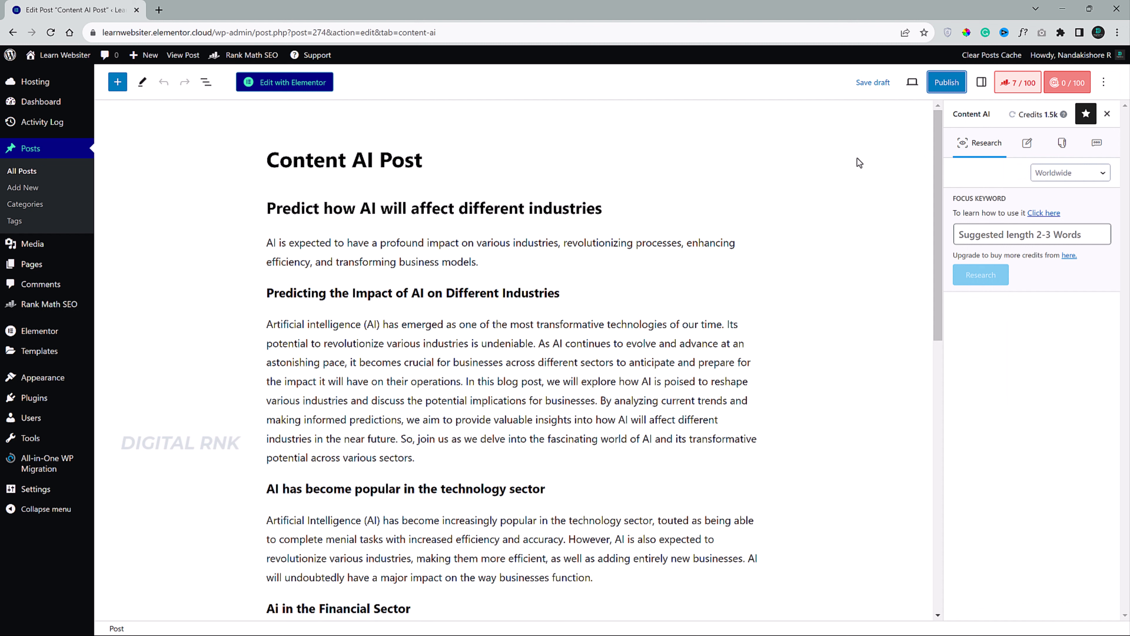
Look at the RankBot chat and the AI tools offered by Content AI for the post.
left_click(1097, 143)
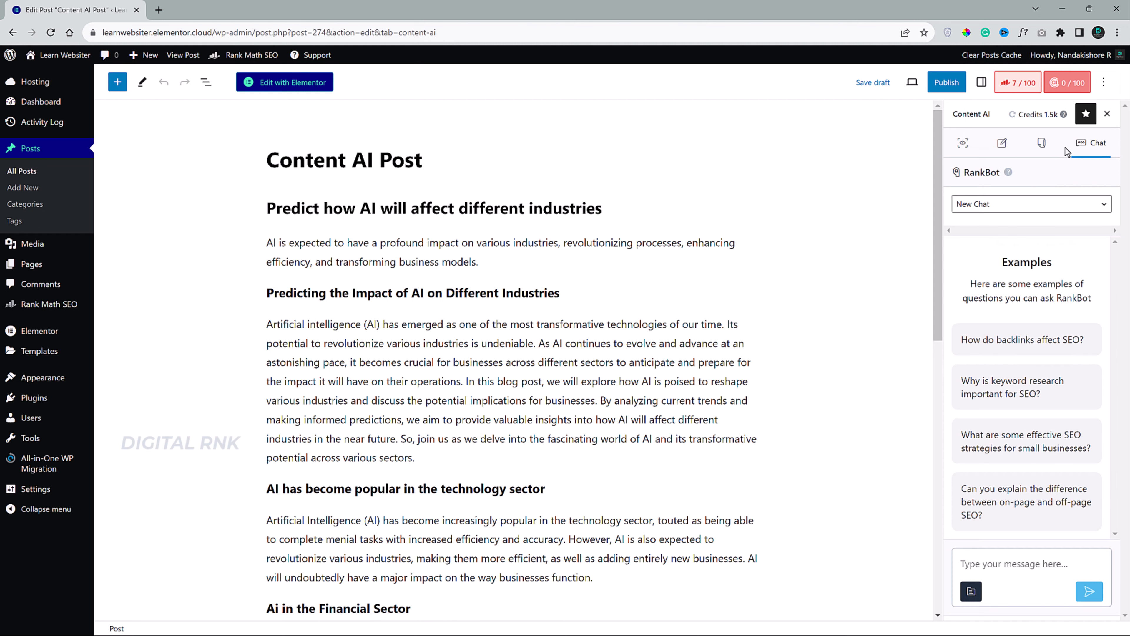
left_click(1042, 144)
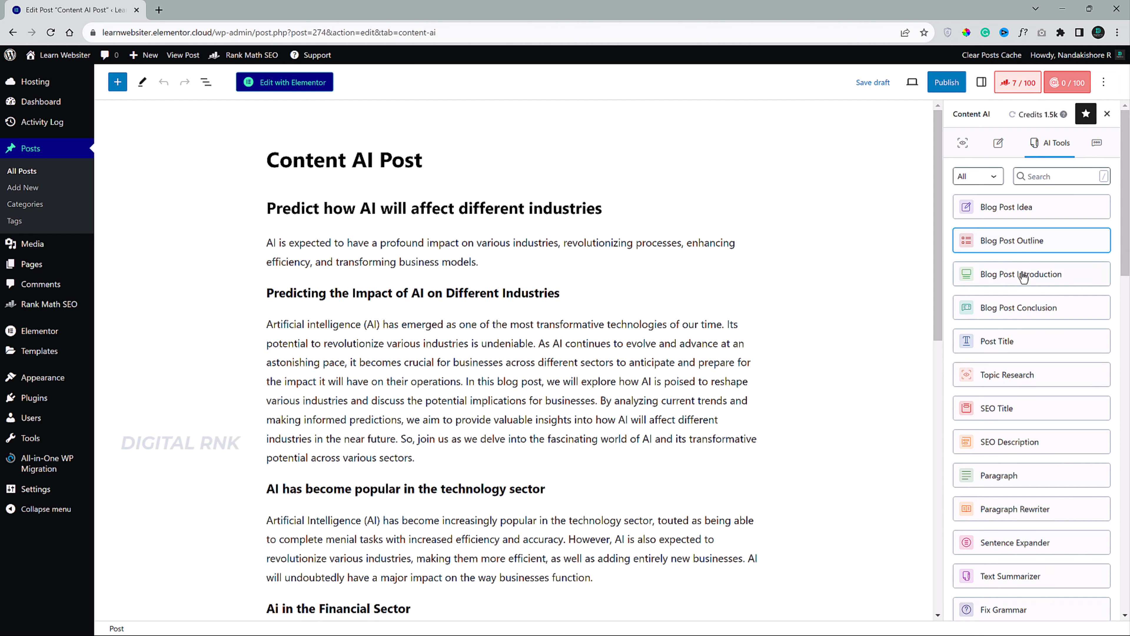
scroll(1039, 346, "down", 5)
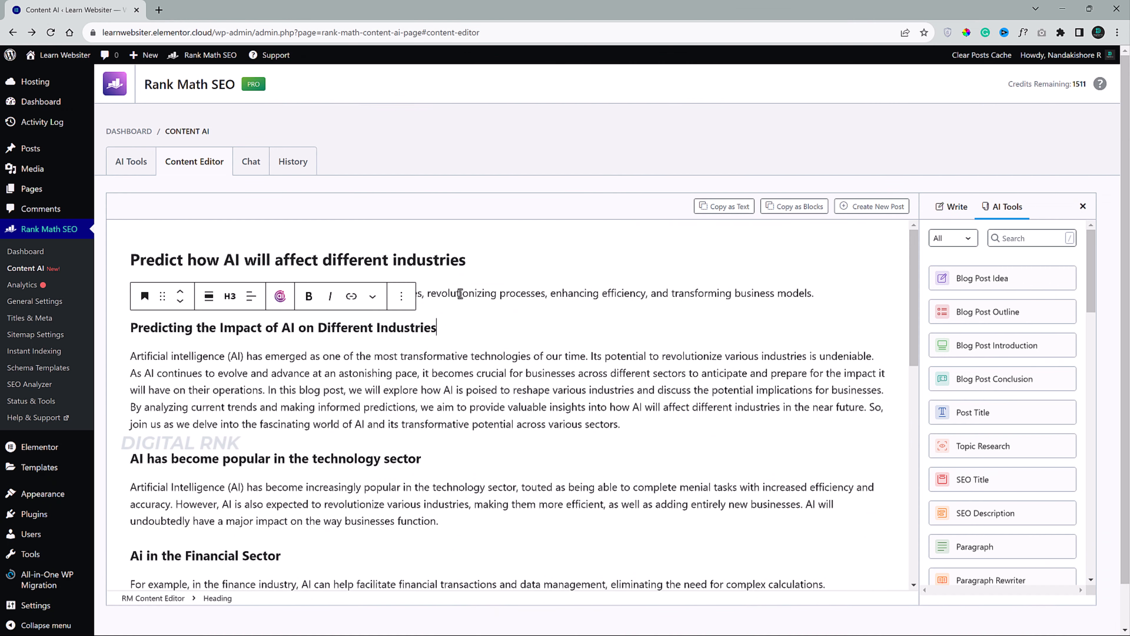
Show the Content AI commands available for the introductory paragraph in the Content Editor.
left_click(460, 294)
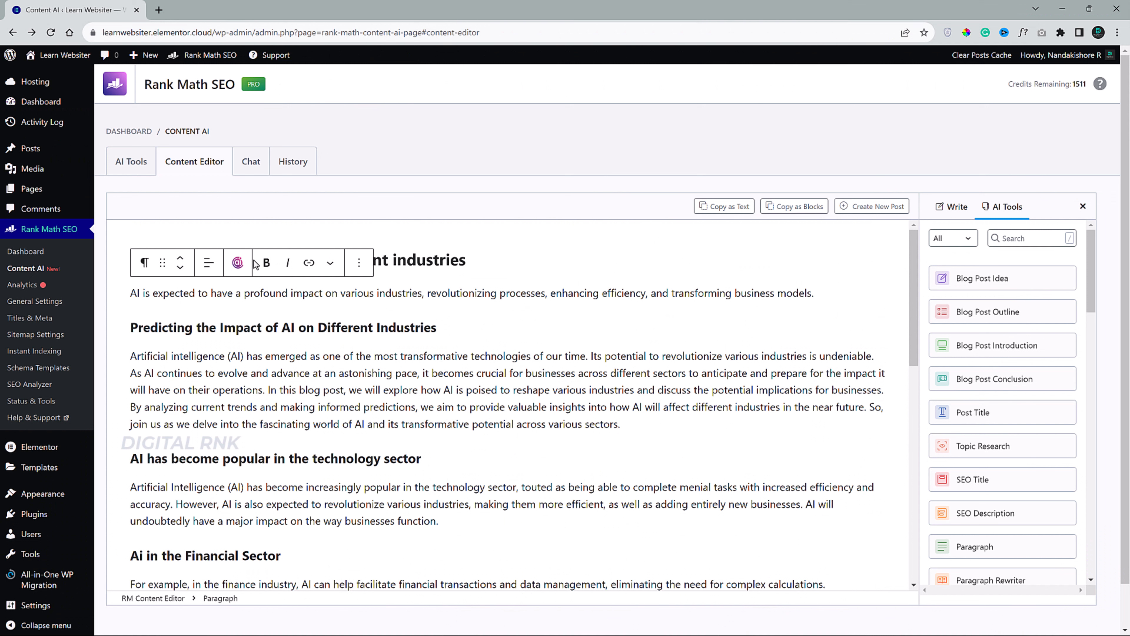
left_click(239, 263)
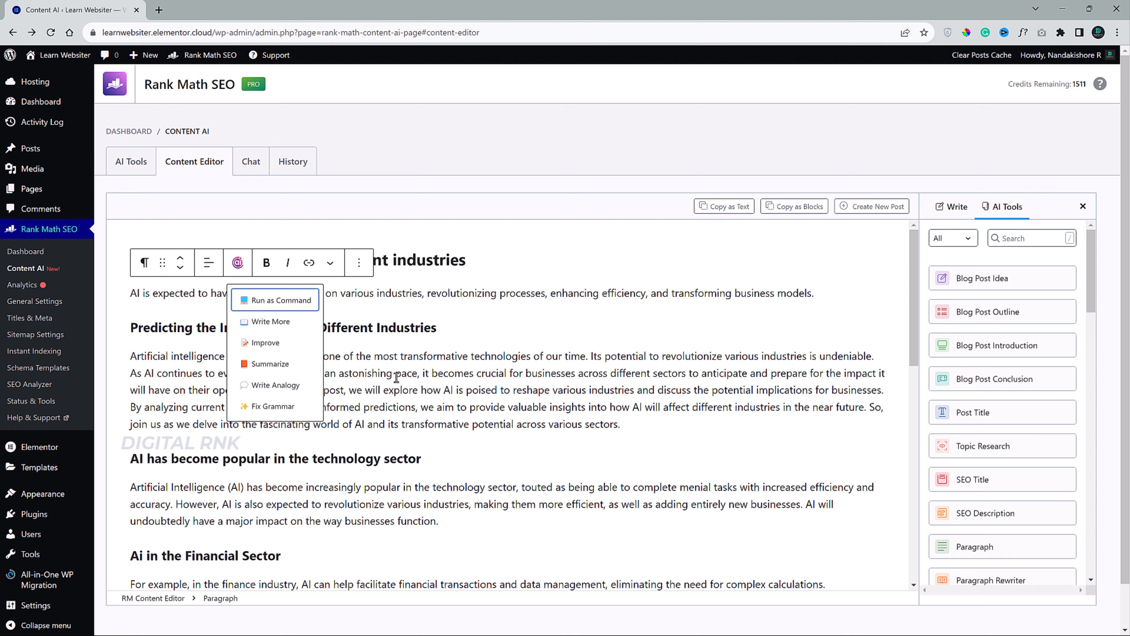
Insert an AI Assistant block below the introductory paragraph and begin its prompt with "Write the".
left_click(818, 294)
key("Return")
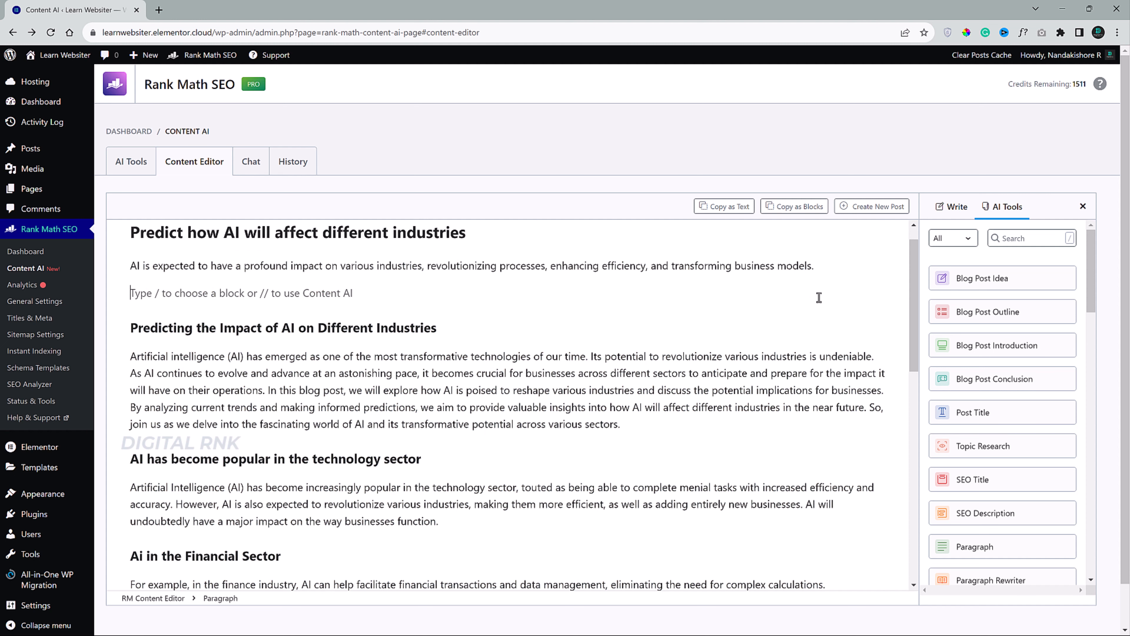
type("//")
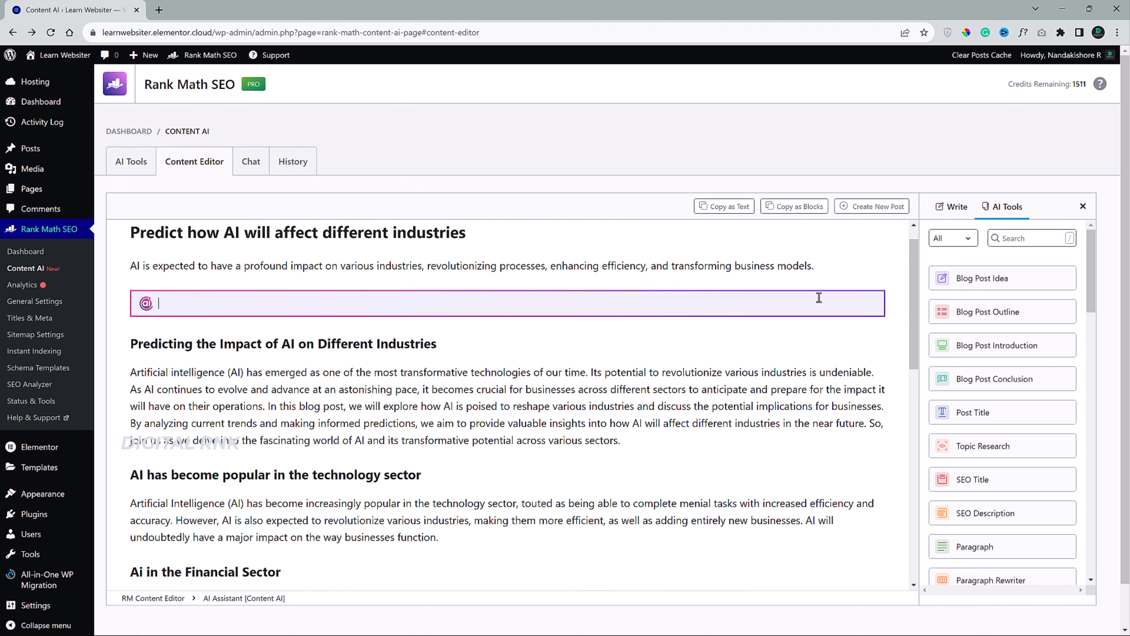
type("Write the ")
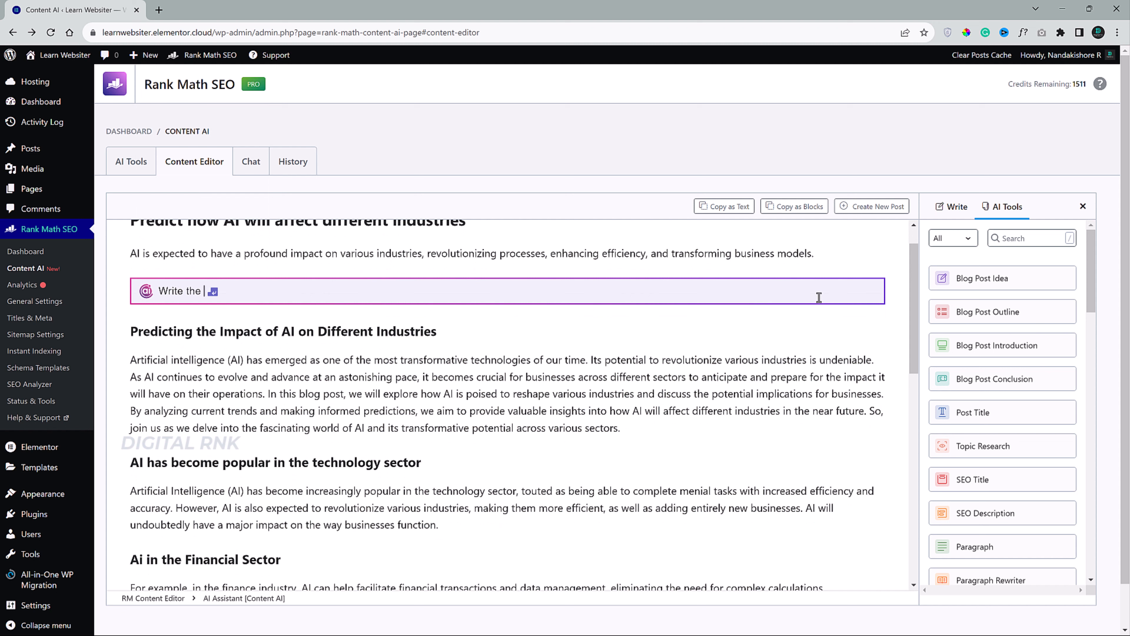
Try "Top 10 SEO checklist" as the rest of the prompt, erase it and start over with "pos".
type("Top 10 SEO checklist")
key("BackSpace")
key("BackSpace")
key("BackSpace")
key("BackSpace")
key("BackSpace")
key("BackSpace")
key("BackSpace")
key("BackSpace")
key("BackSpace")
key("BackSpace")
key("BackSpace")
key("BackSpace")
key("BackSpace")
key("BackSpace")
key("BackSpace")
key("BackSpace")
key("BackSpace")
key("BackSpace")
key("BackSpace")
key("BackSpace")
key("BackSpace")
key("BackSpace")
key("BackSpace")
key("BackSpace")
key("BackSpace")
key("BackSpace")
key("BackSpace")
key("BackSpace")
type("pos")
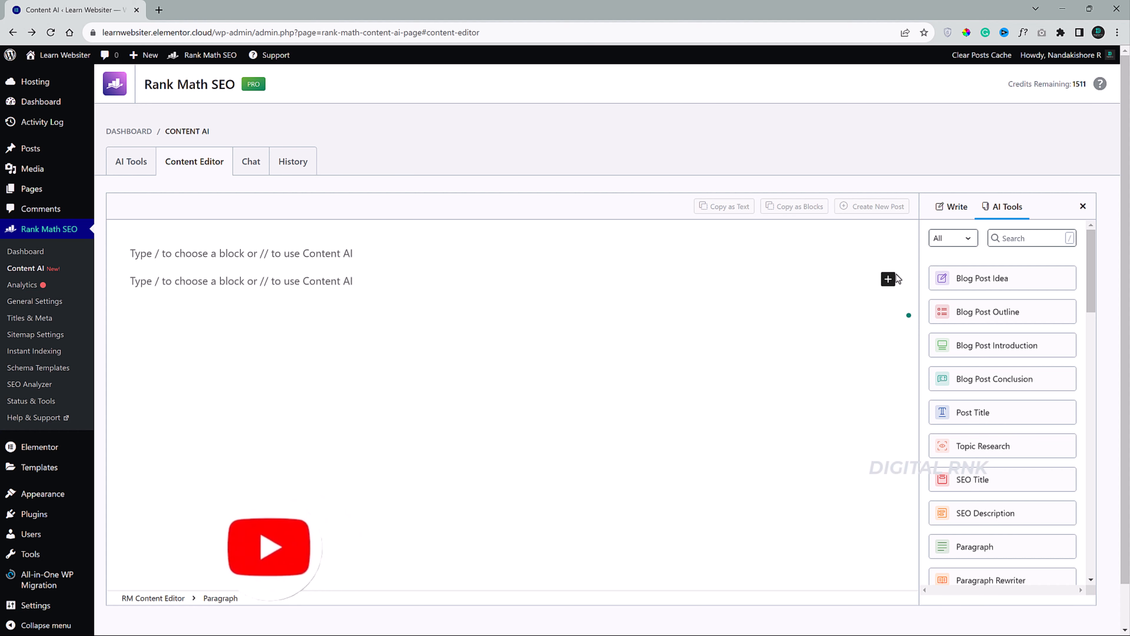
Look at the block types that can be inserted into the empty document, without adding one.
left_click(887, 279)
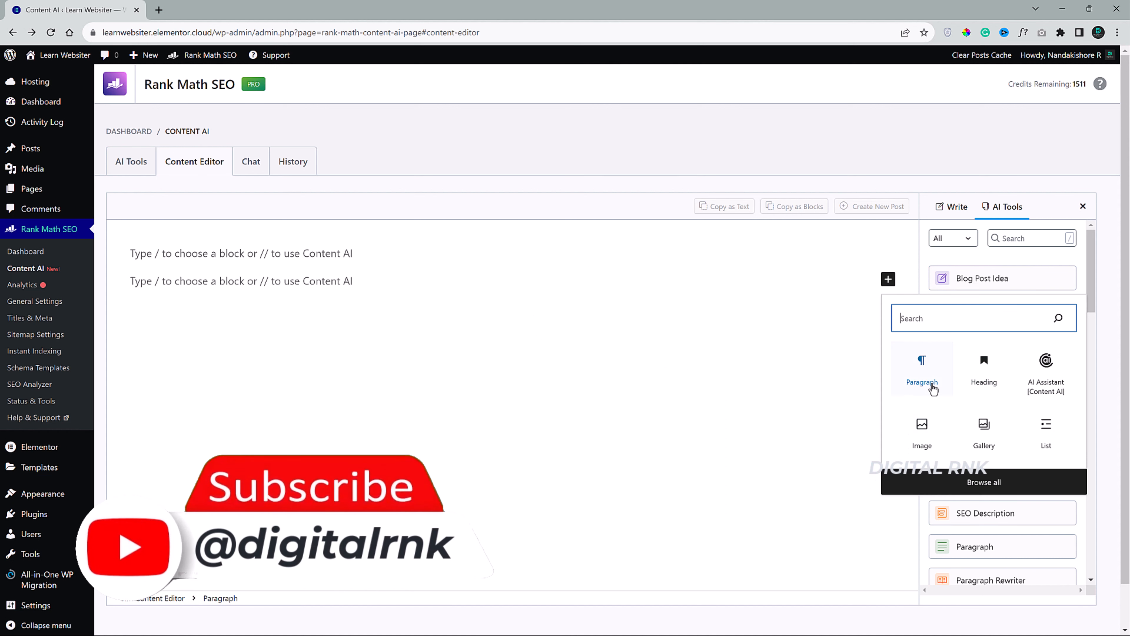
left_click(819, 284)
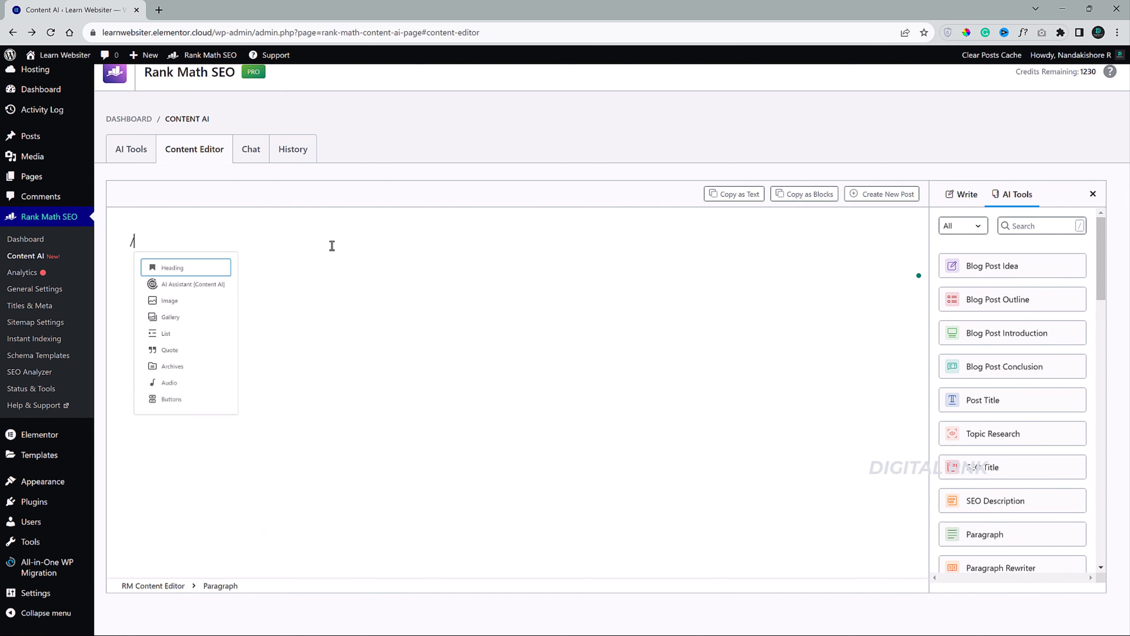
Insert an AI Assistant block, enter "blog" in it and open the Blog Post Outline tool.
key("Return")
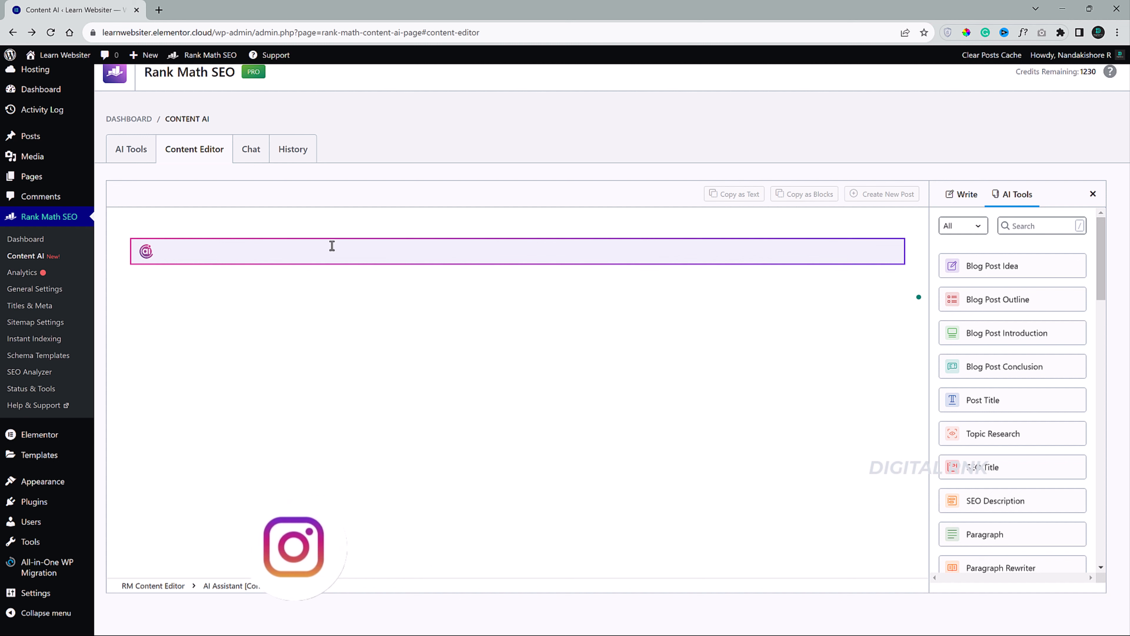
type("b")
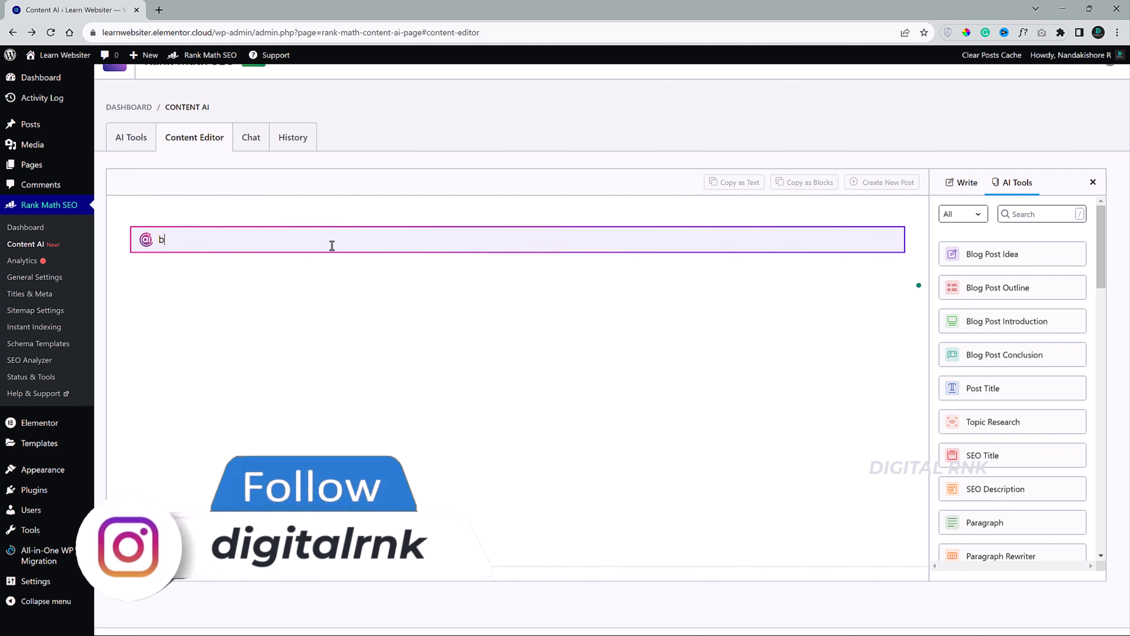
type("log")
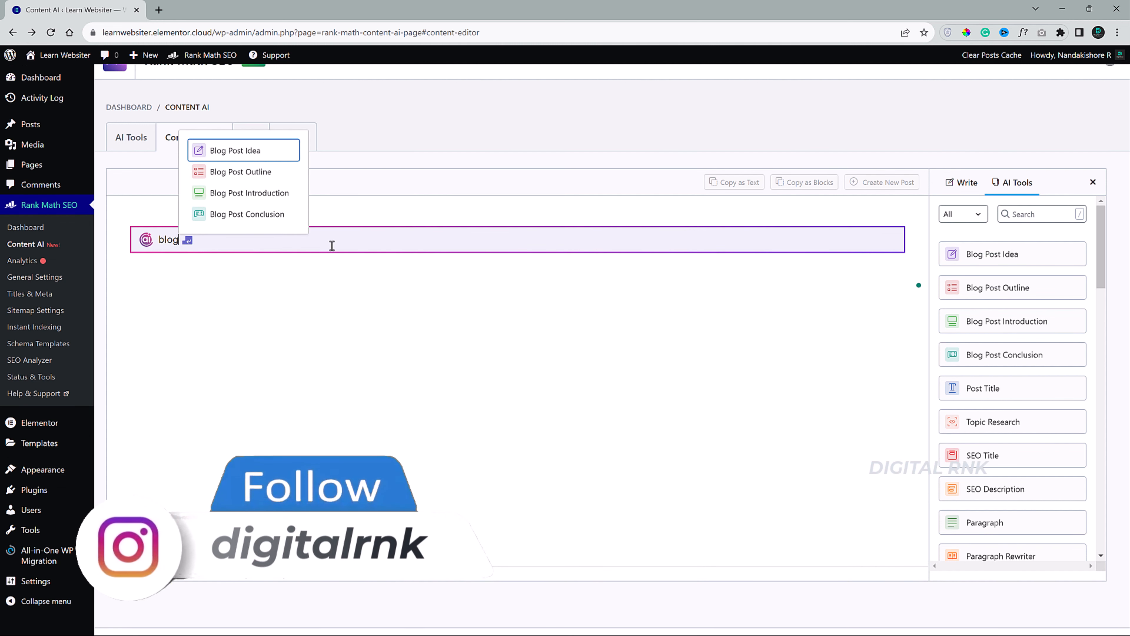
left_click(257, 169)
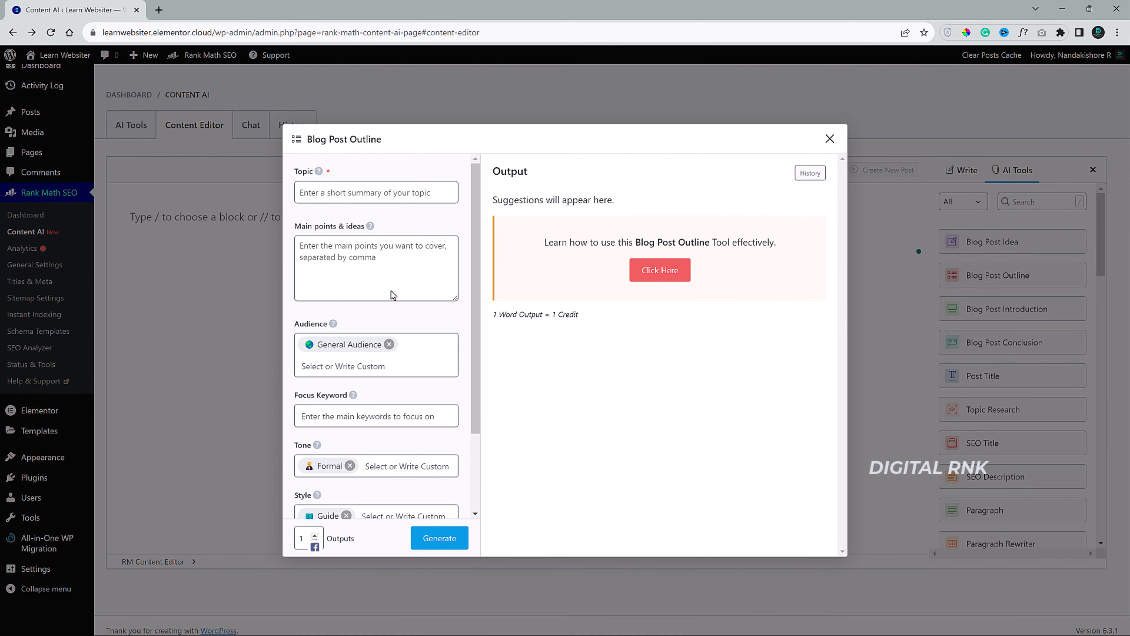
Enter the topic "Comprehensive SEO Checklist" and main points "Create a comprehensive SEO checklist to let readers understand the steps involved in the SEO process".
left_click(363, 193)
type("Comprehensive SEO Checklist")
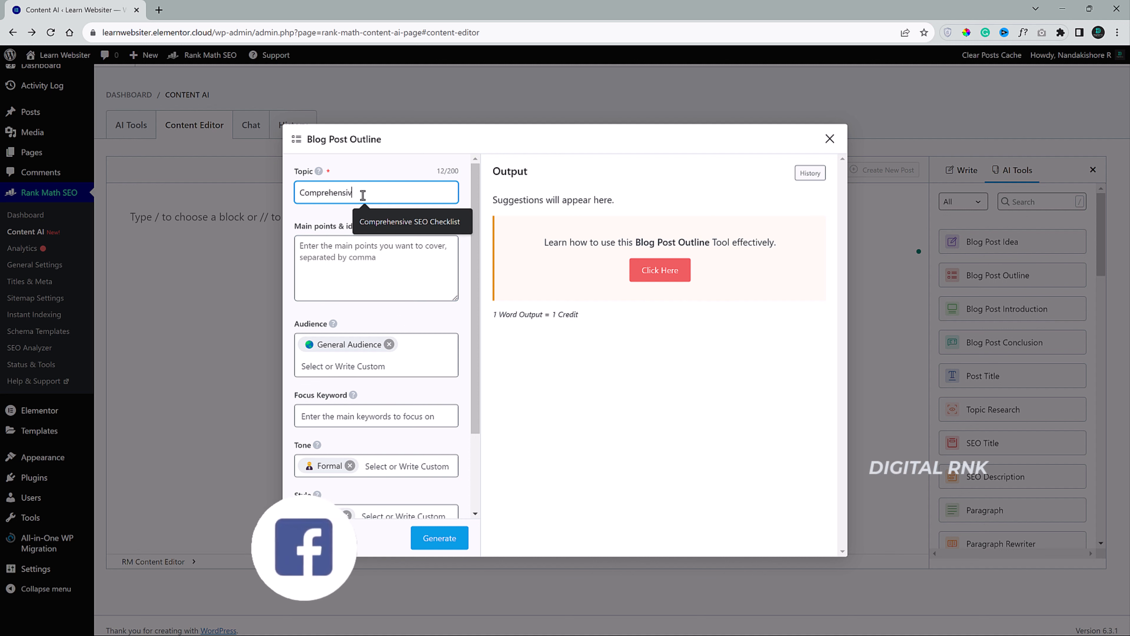
left_click(373, 252)
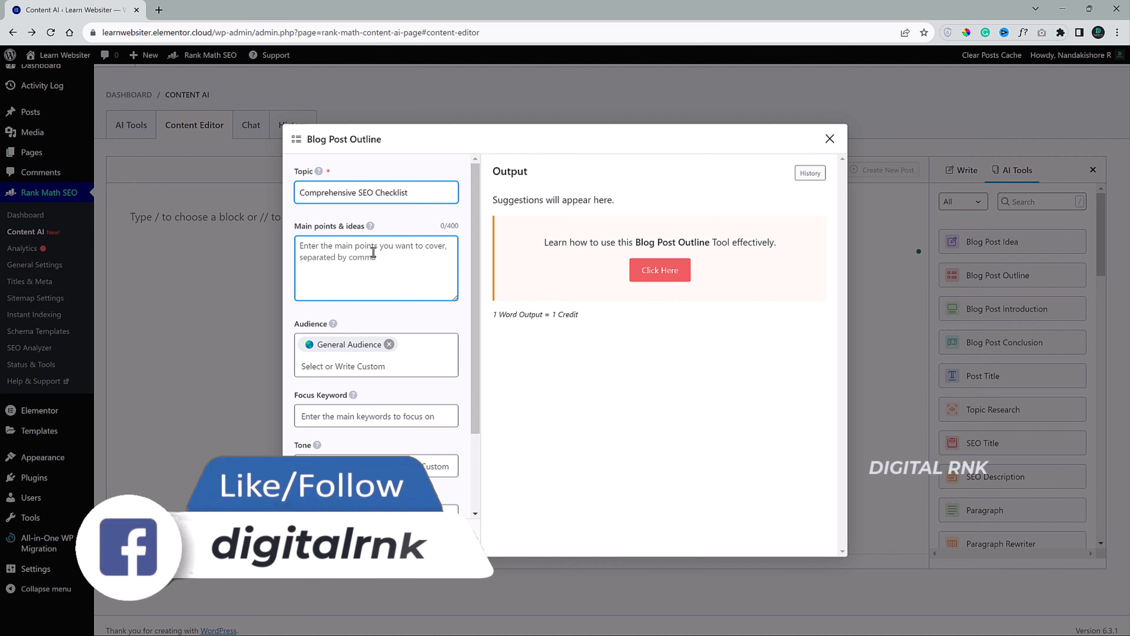
type("Create a comprehensive")
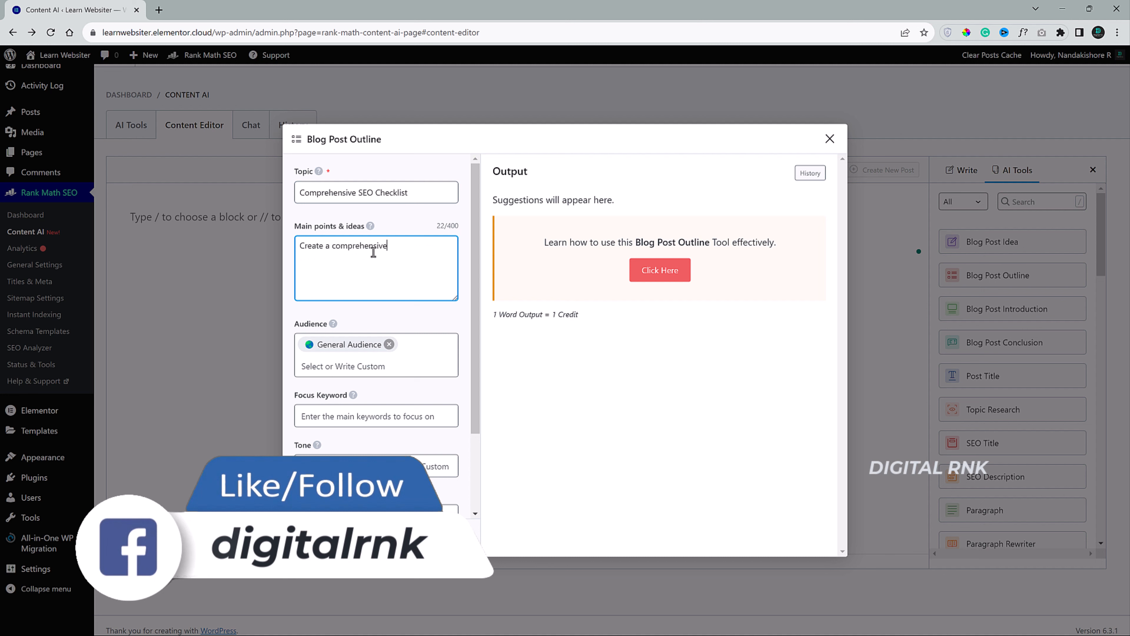
type(" SEO checklist to let readers")
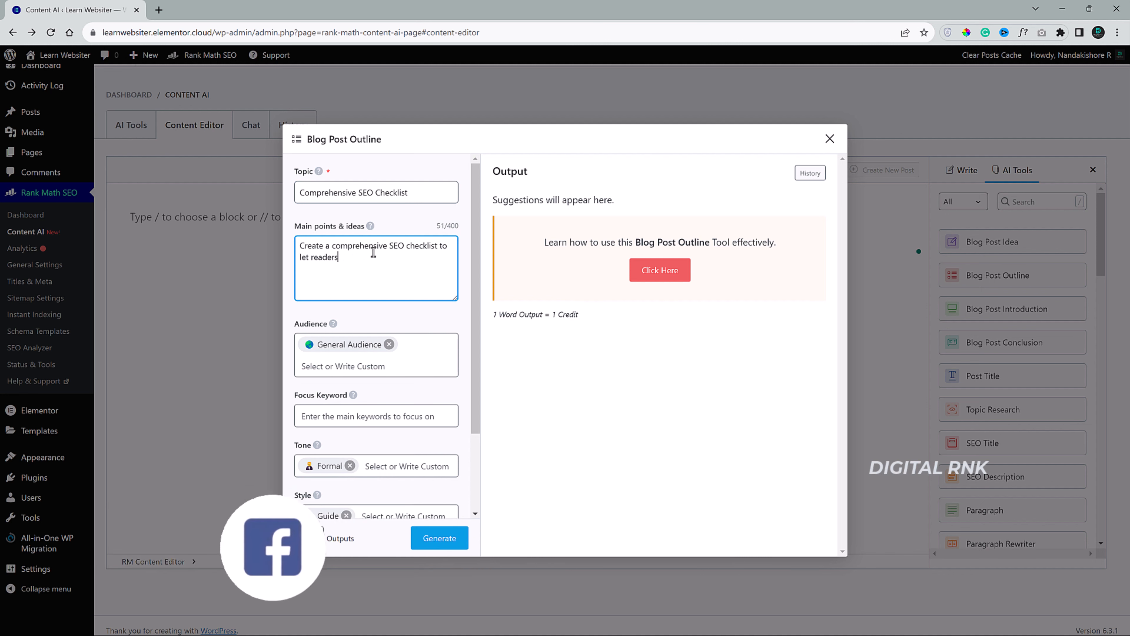
type(" understand the steps involved in the SEO process")
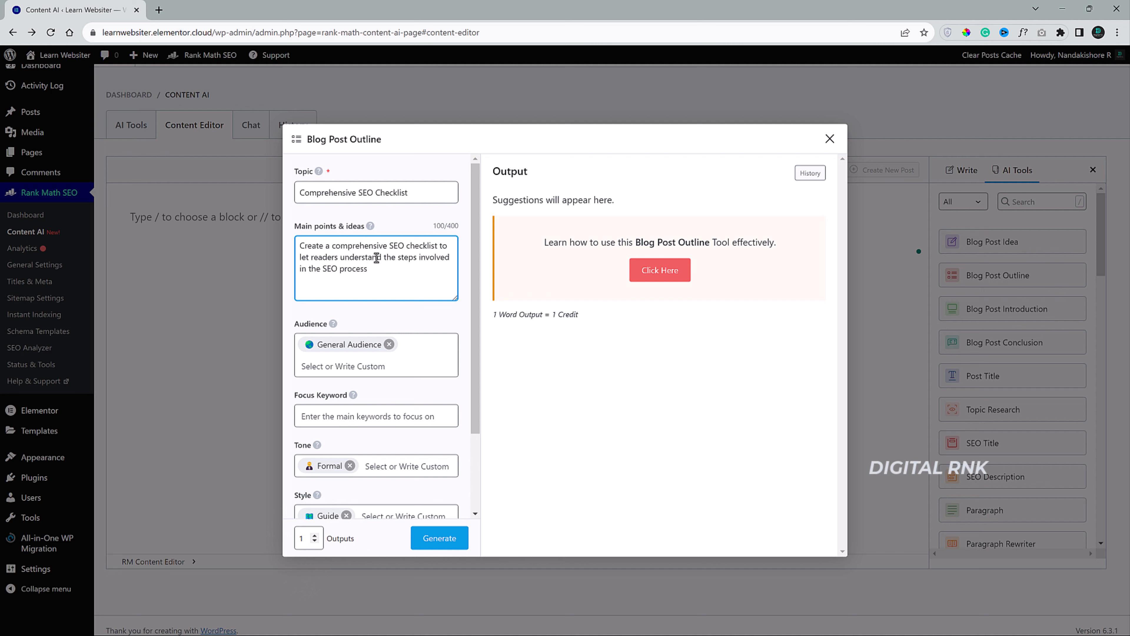
Change the outline's audience from General Audience to Professionals and add the focus keyword "Comprehensive SEO Checklist".
left_click(403, 348)
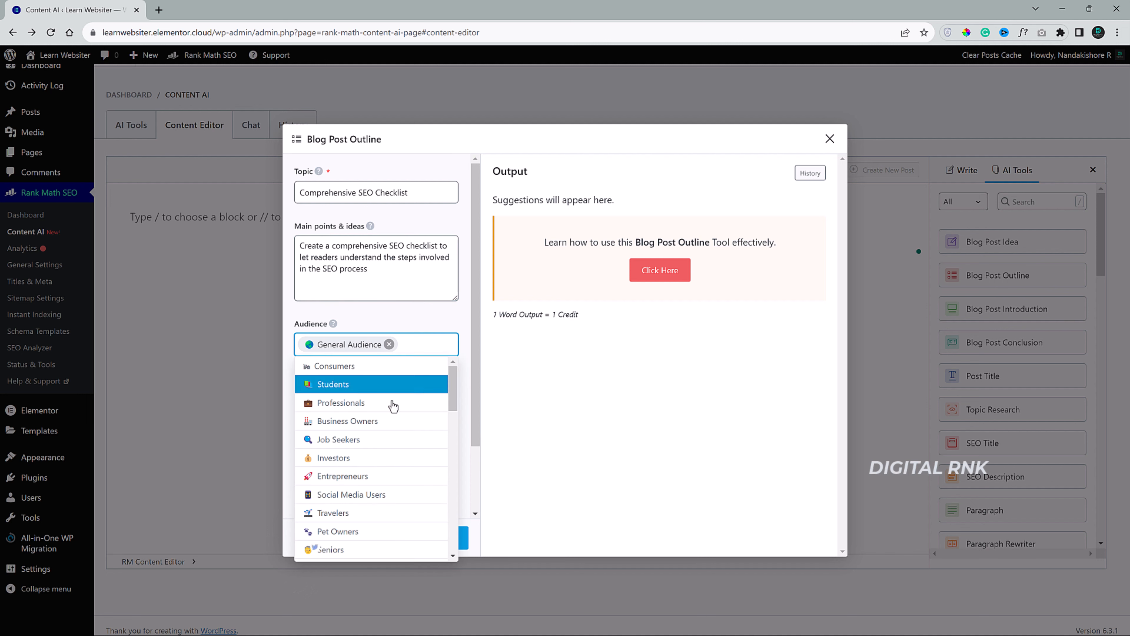
left_click(392, 398)
left_click(389, 345)
scroll(414, 339, "down", 2)
left_click(385, 354)
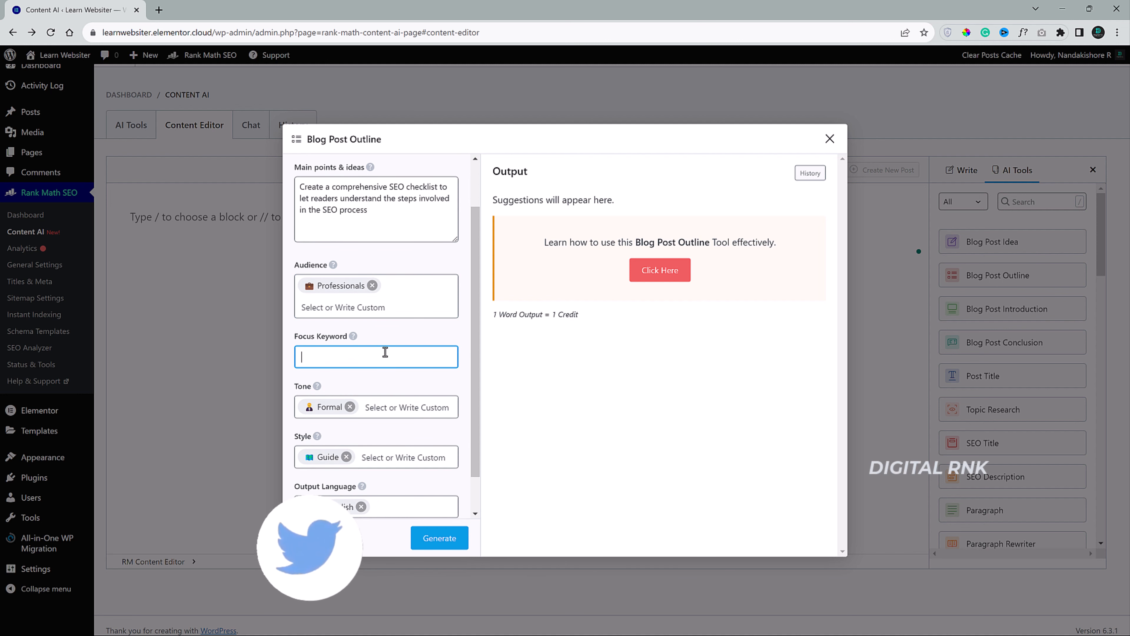
type("Comprehensive SEO Checklist")
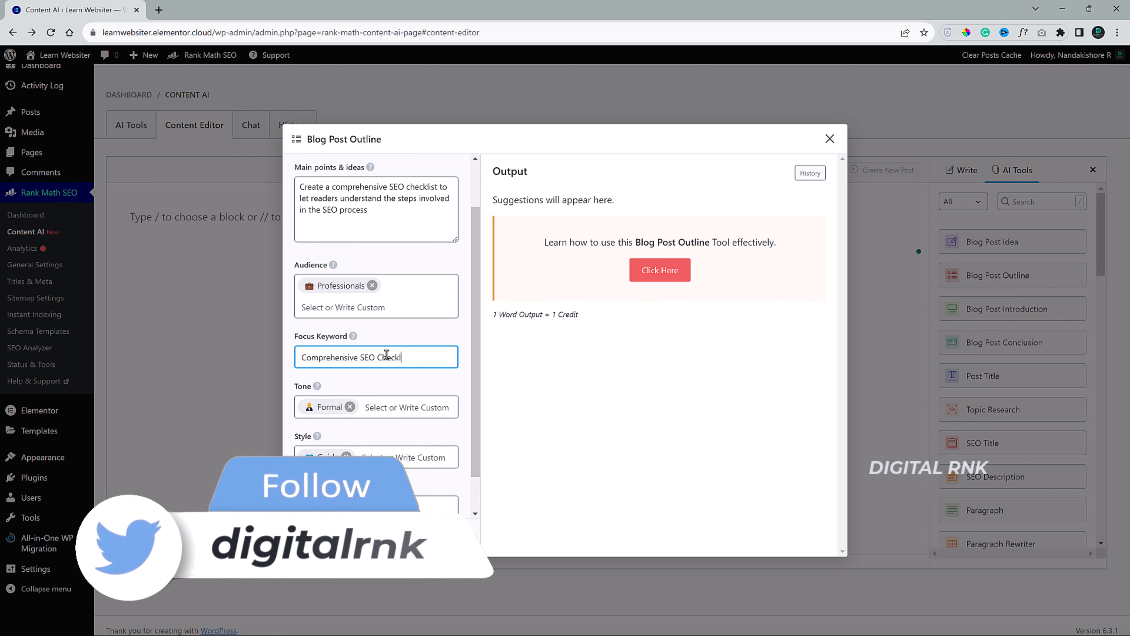
key("Return")
Change the outline's style to Listicle, set the number of outputs to 2 and generate the outlines.
scroll(365, 387, "down", 2)
left_click(347, 413)
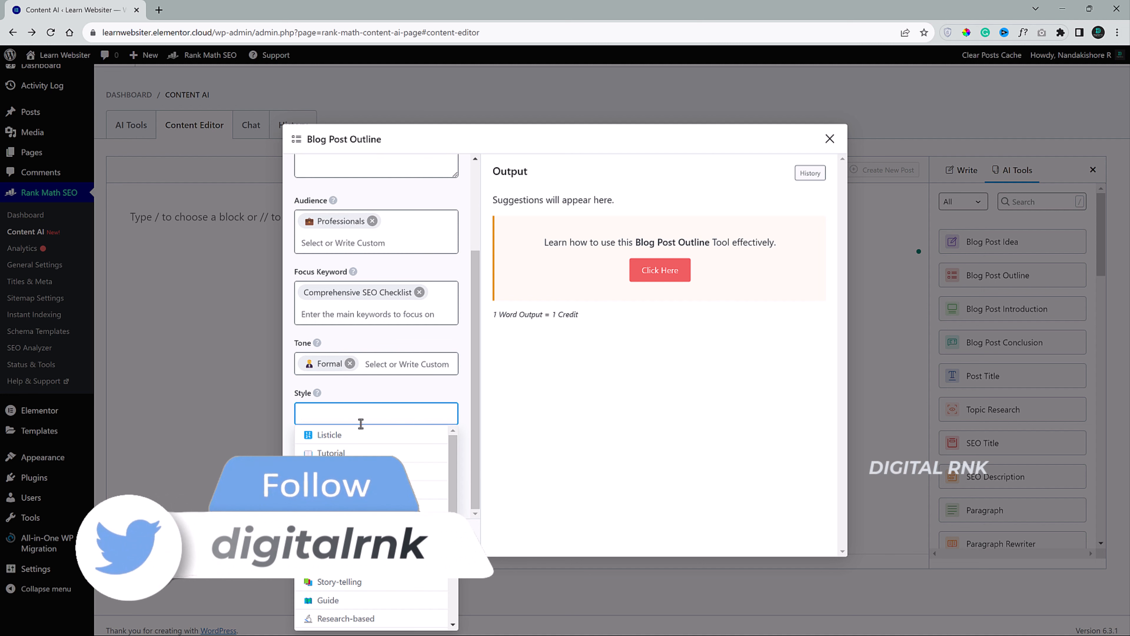
left_click(352, 434)
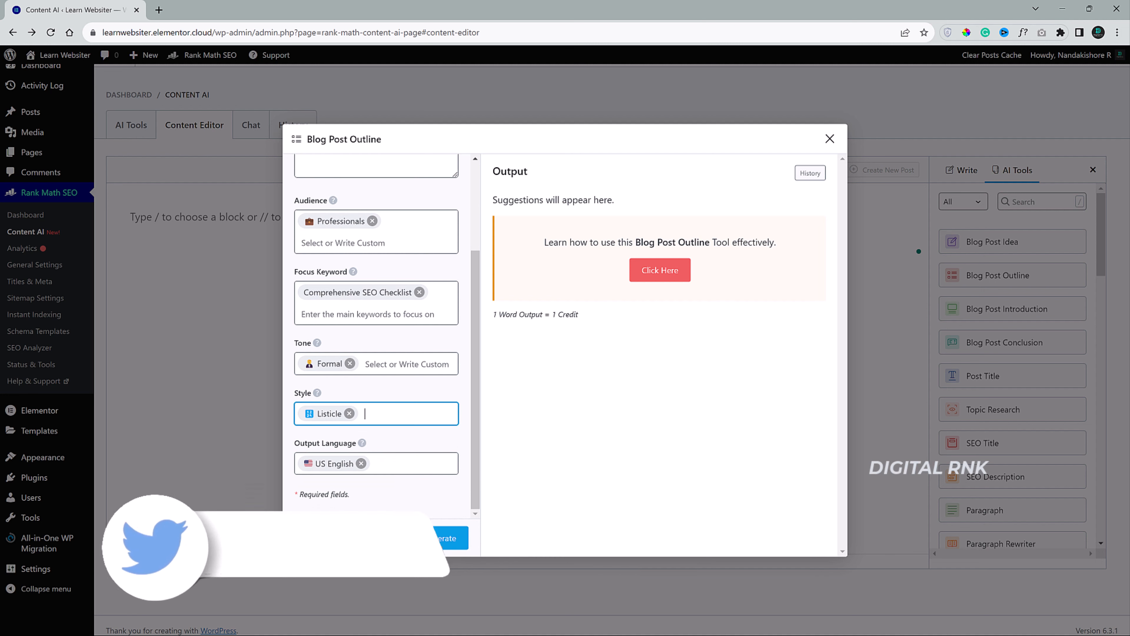
left_click(344, 539)
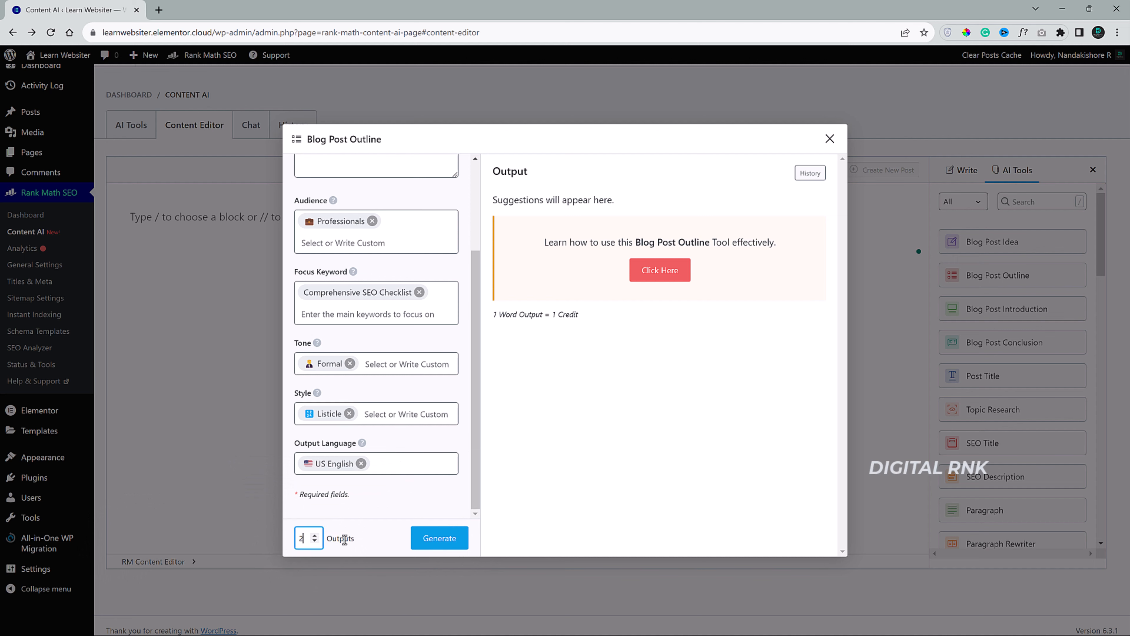
left_click(415, 543)
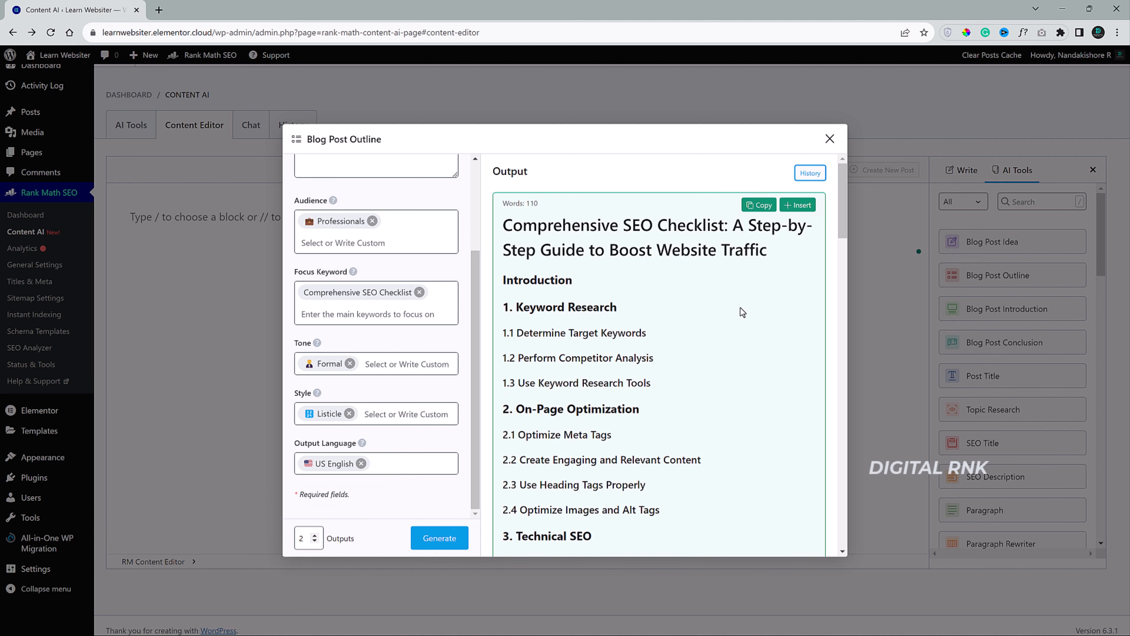
Compare the two generated blog post outlines and insert the second one into the document.
scroll(837, 275, "down", 10)
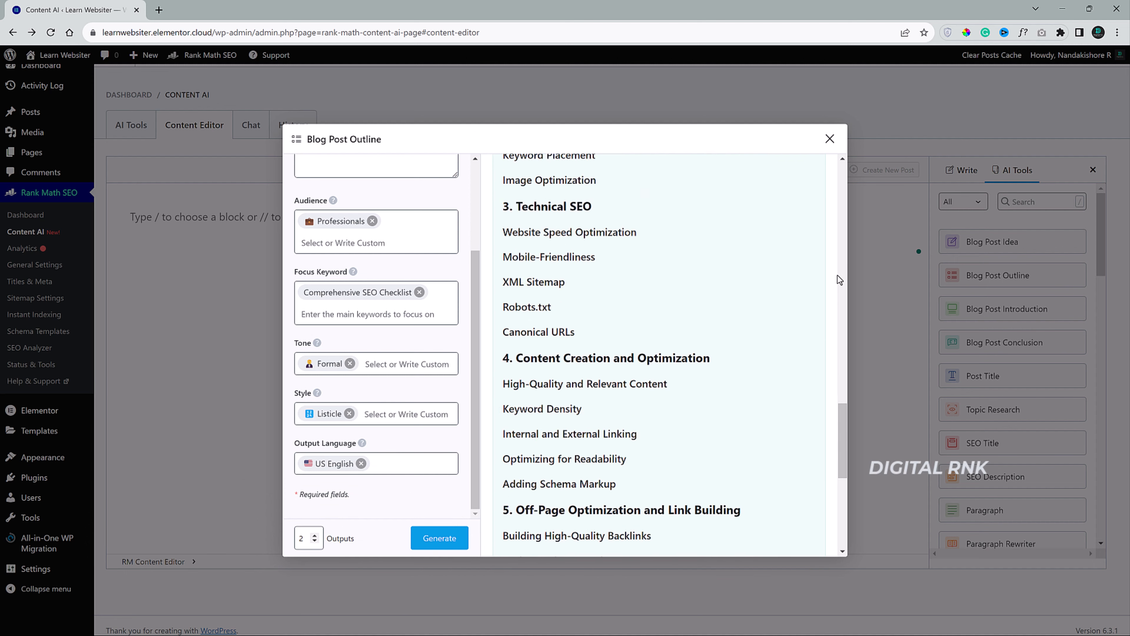
scroll(837, 275, "up", 10)
scroll(837, 276, "down", 10)
left_click(801, 241)
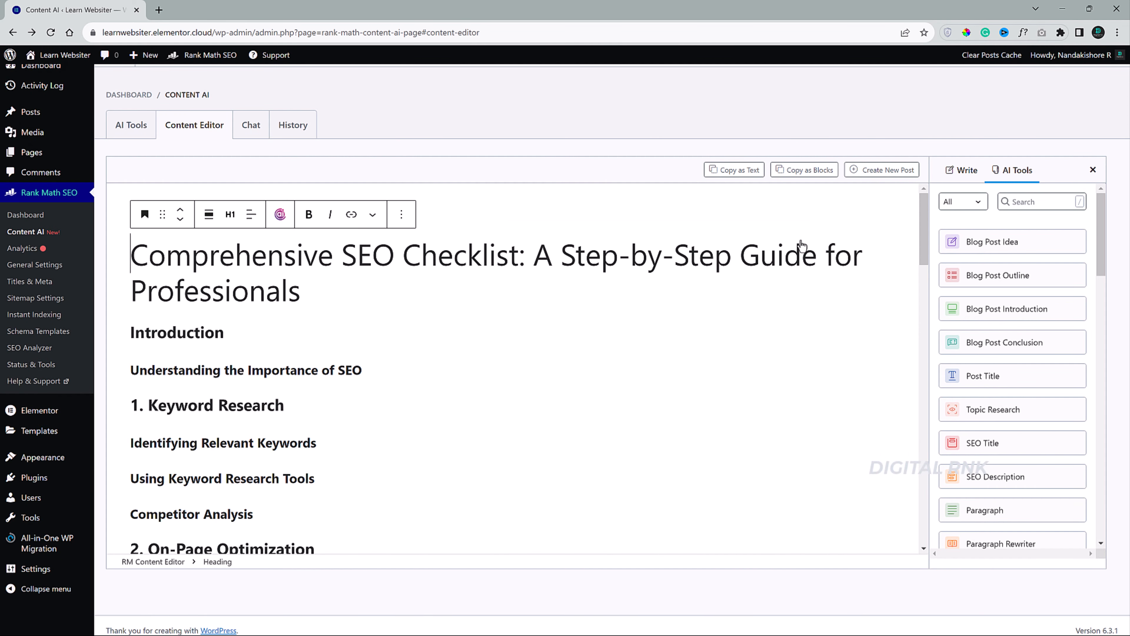
Open the Blog Post Introduction tool for the empty paragraph under the Introduction heading and enter "Comprehensive SEO Checklist" as the post title.
left_click(1019, 169)
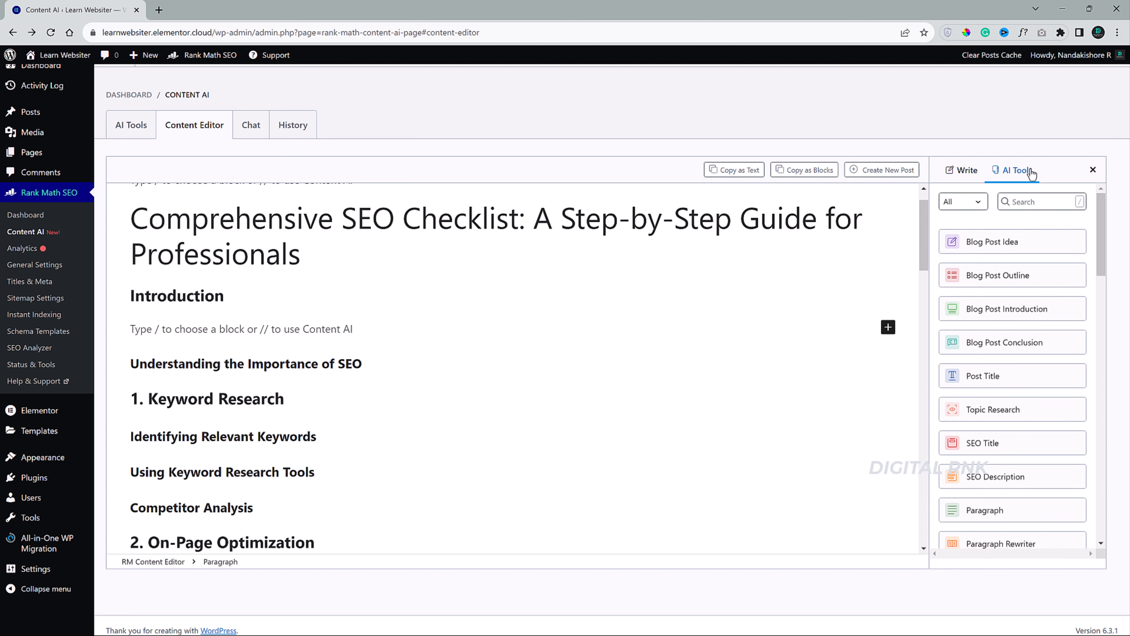
left_click(1033, 307)
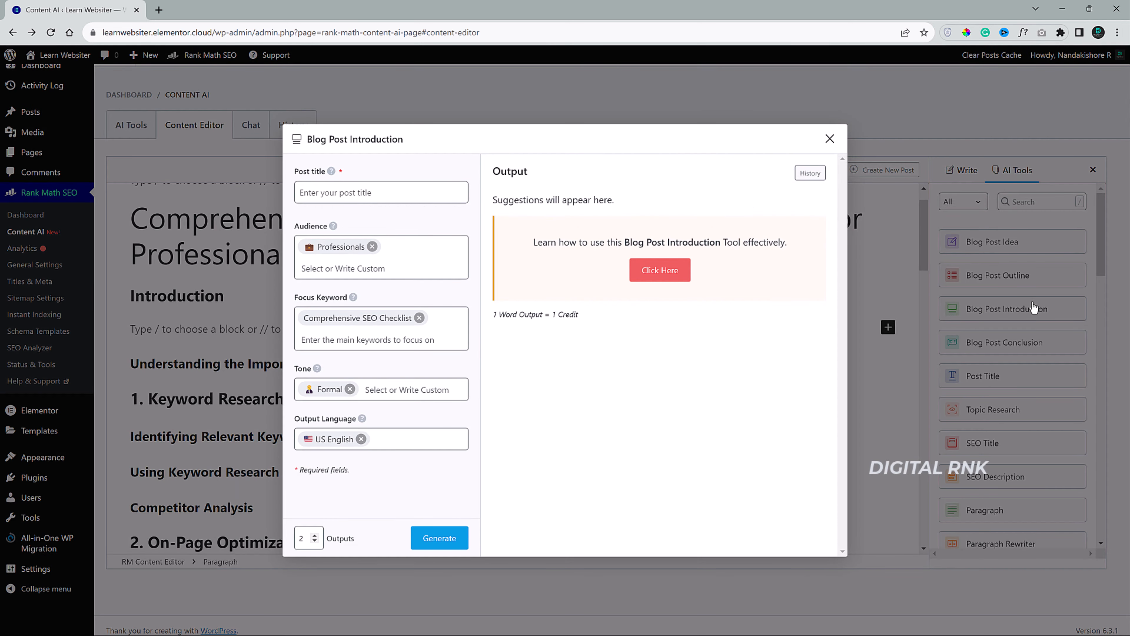
left_click(369, 193)
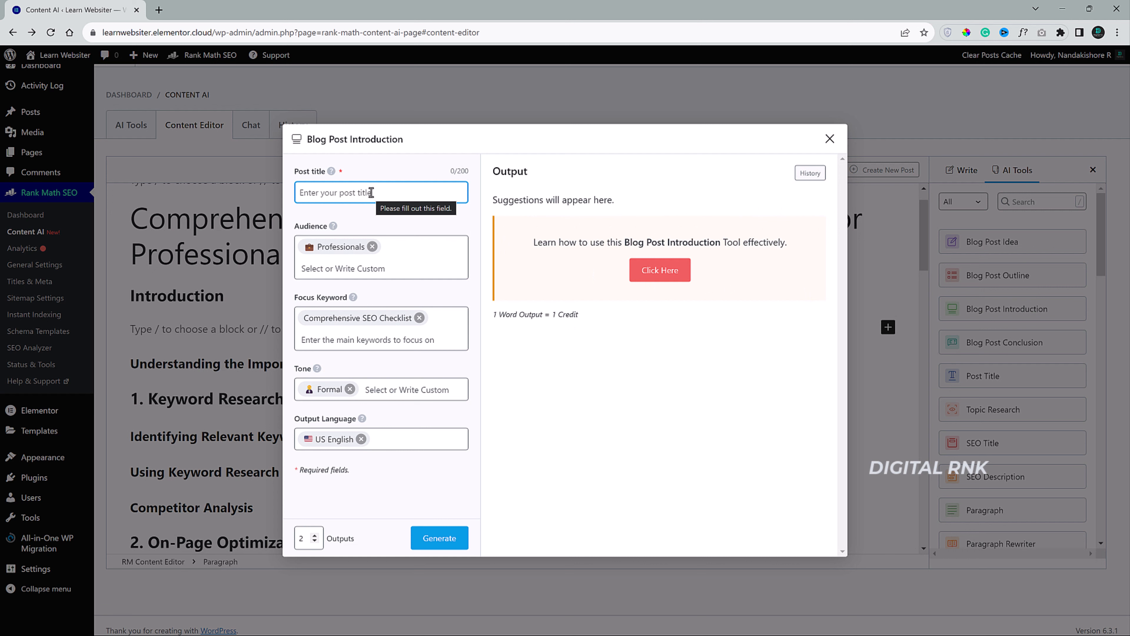
type("Comprehensive SEO Checkli")
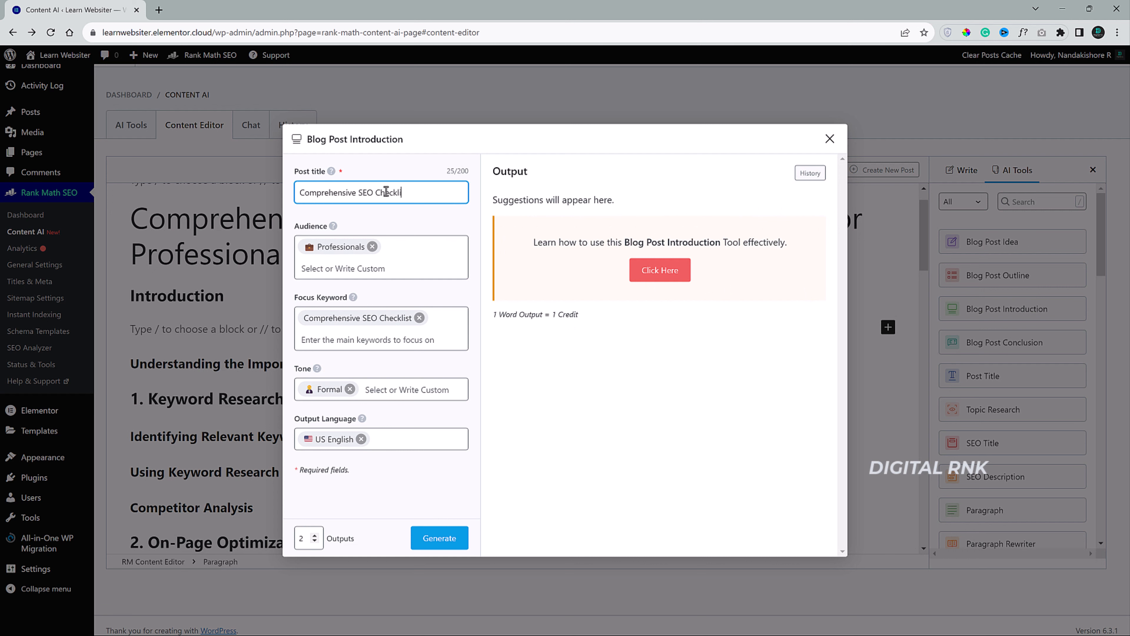
type("st")
left_click(391, 256)
left_click(400, 228)
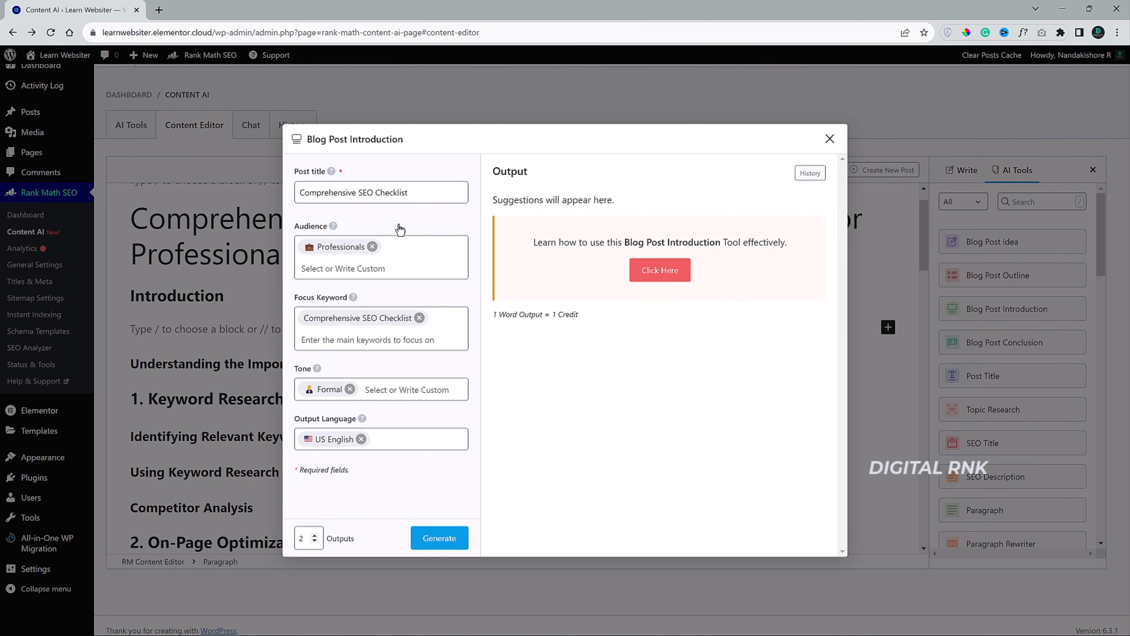
Change the introduction's tone to Descriptive, generate the introductions and insert the second one into the document.
left_click(391, 328)
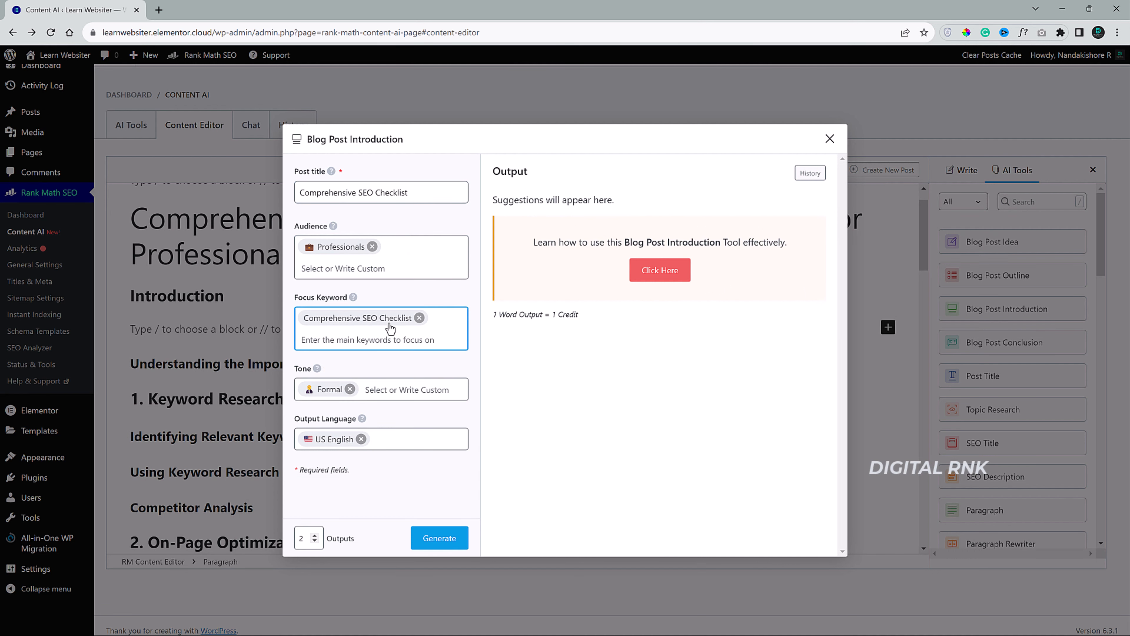
left_click(349, 389)
left_click(360, 503)
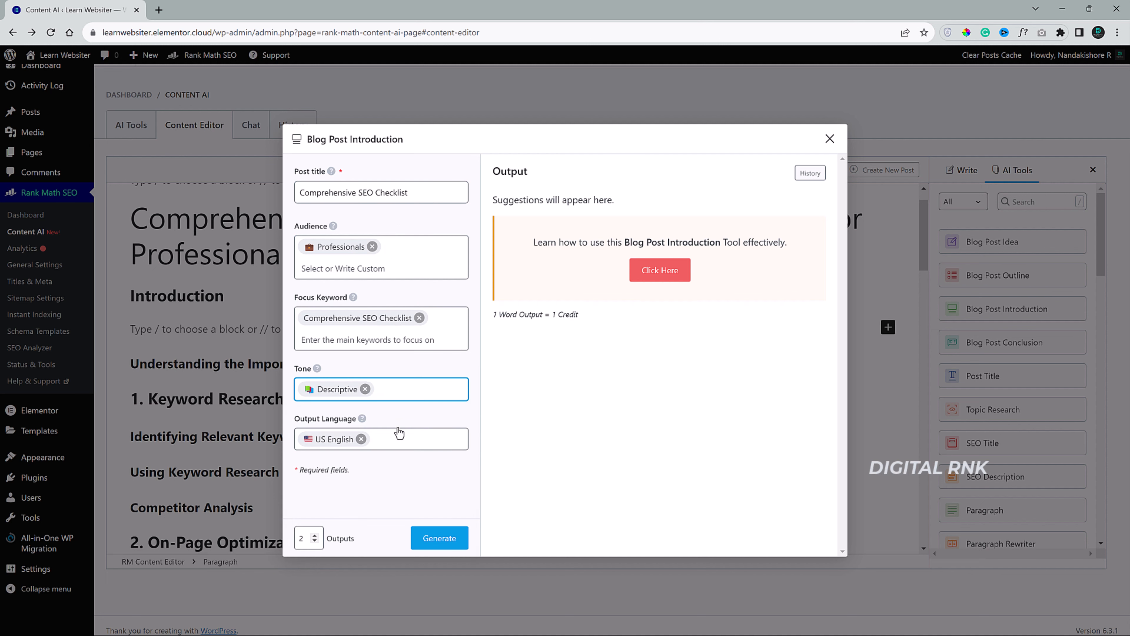
left_click(436, 537)
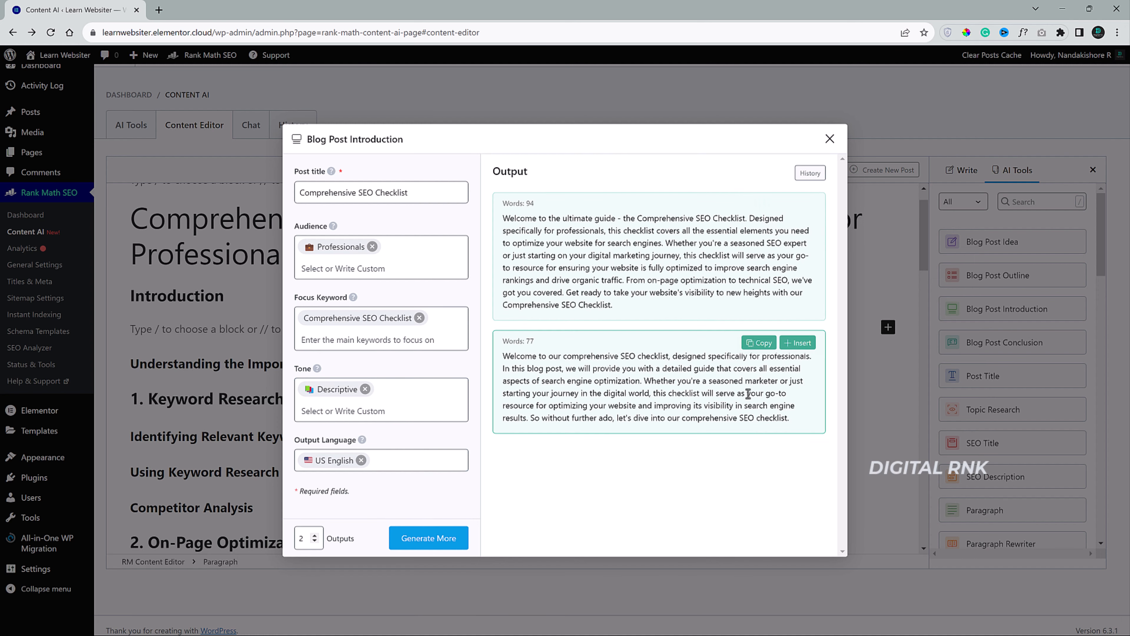
left_click(797, 343)
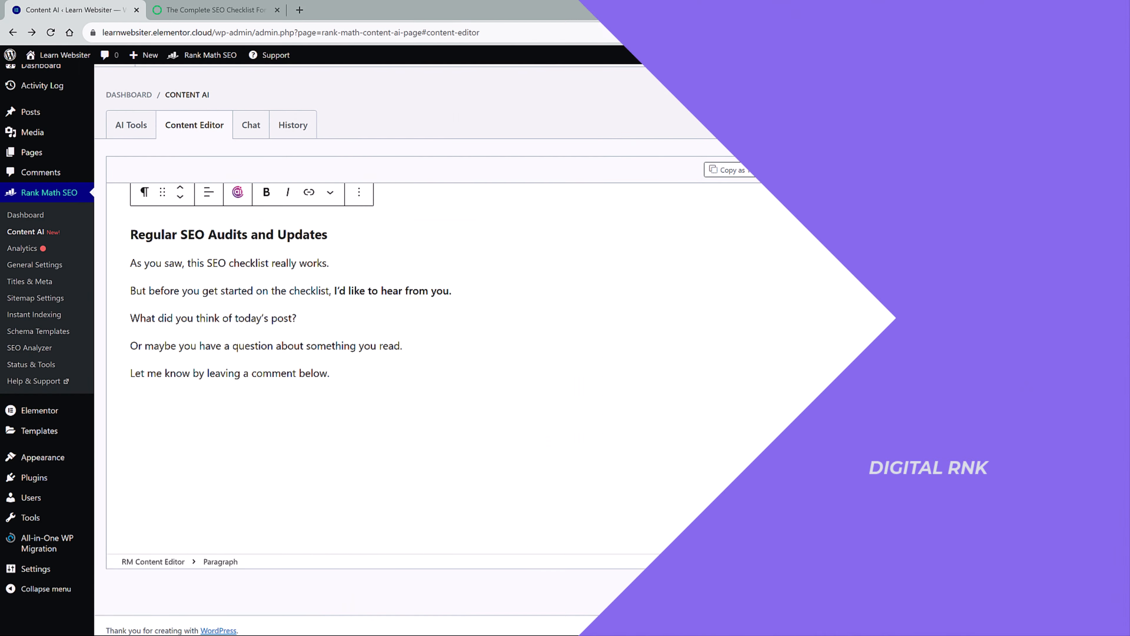
Review the completed article in the Content Editor from its closing lines back up through the earlier sections.
scroll(810, 426, "up", 10)
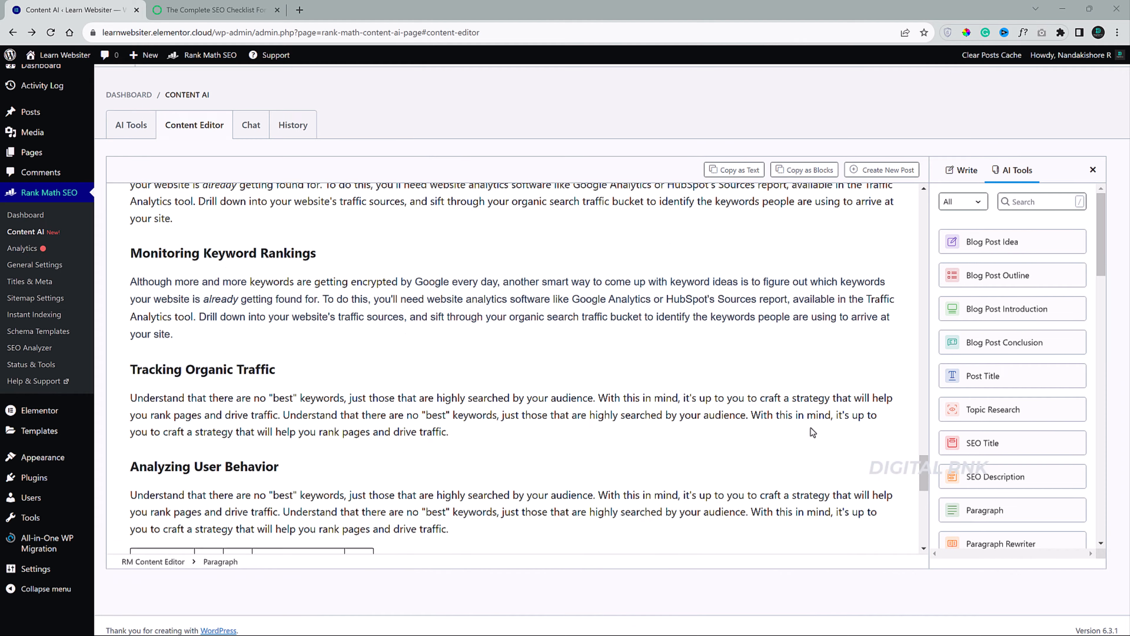
scroll(811, 431, "up", 15)
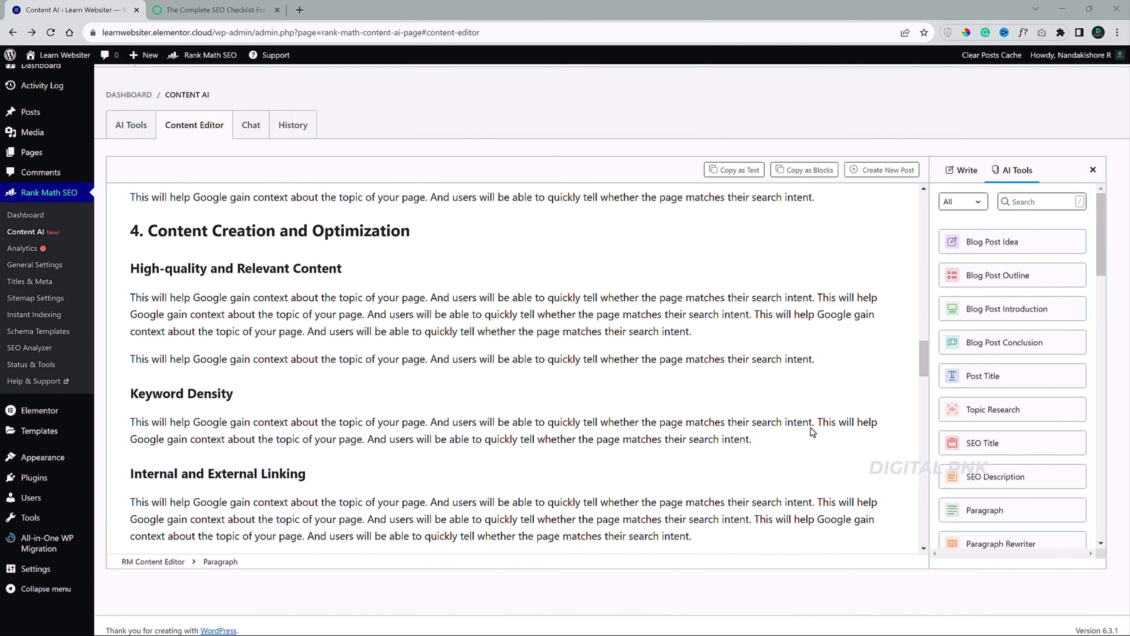
scroll(810, 431, "up", 15)
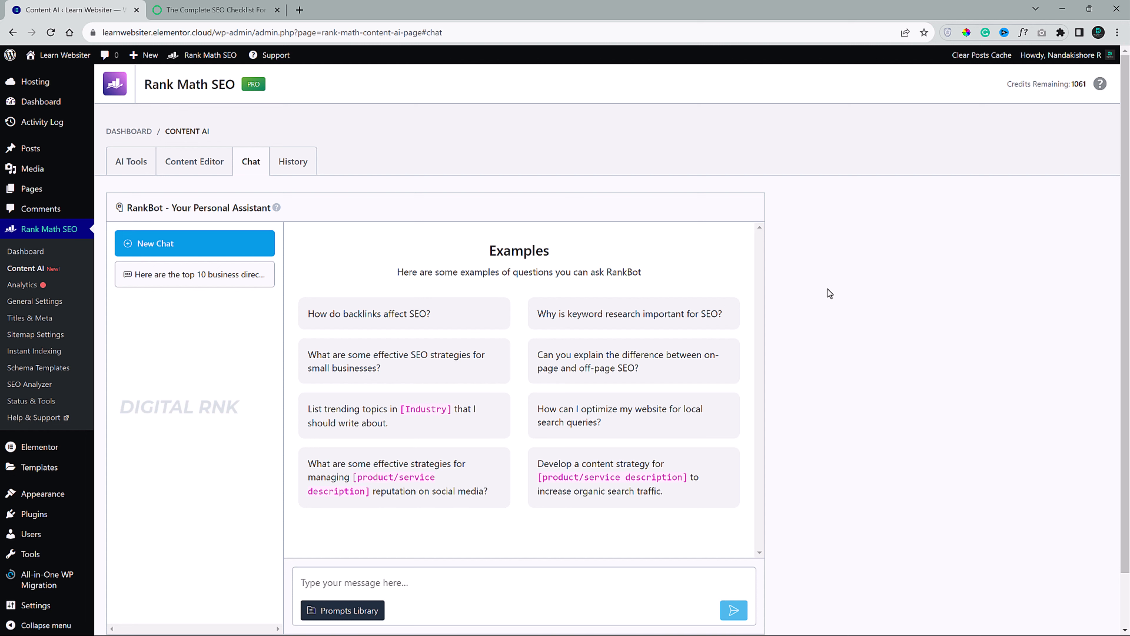
Ask RankBot "How do backlinks affect SEO?" in the Content AI chat.
scroll(469, 525, "down", 2)
left_click(403, 517)
type("How do backlinks affect SEO?")
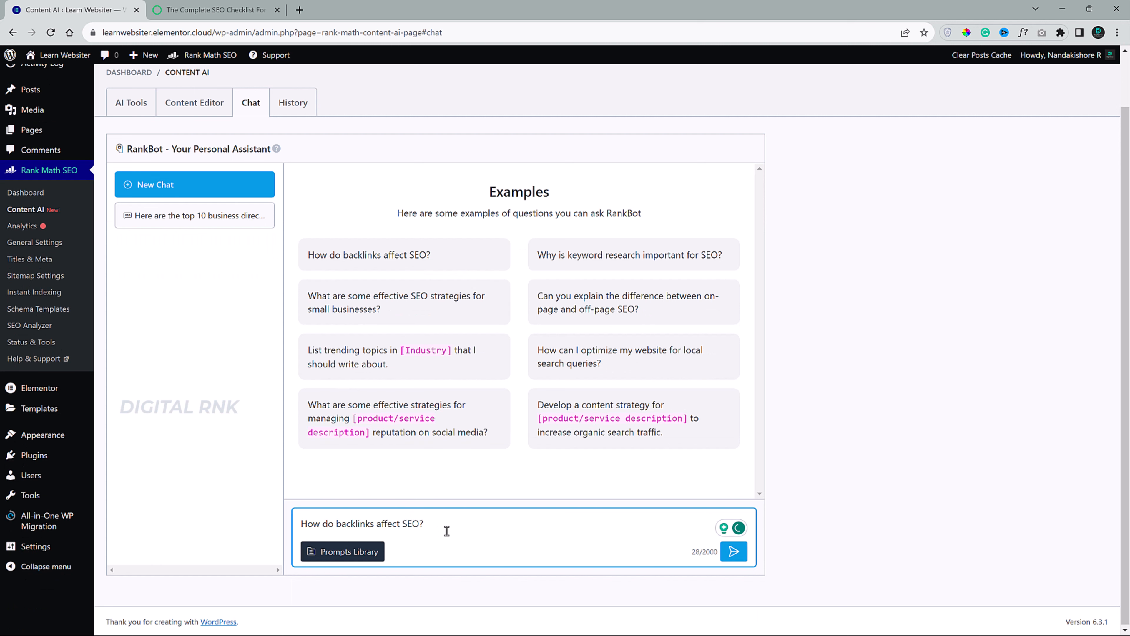
key("Return")
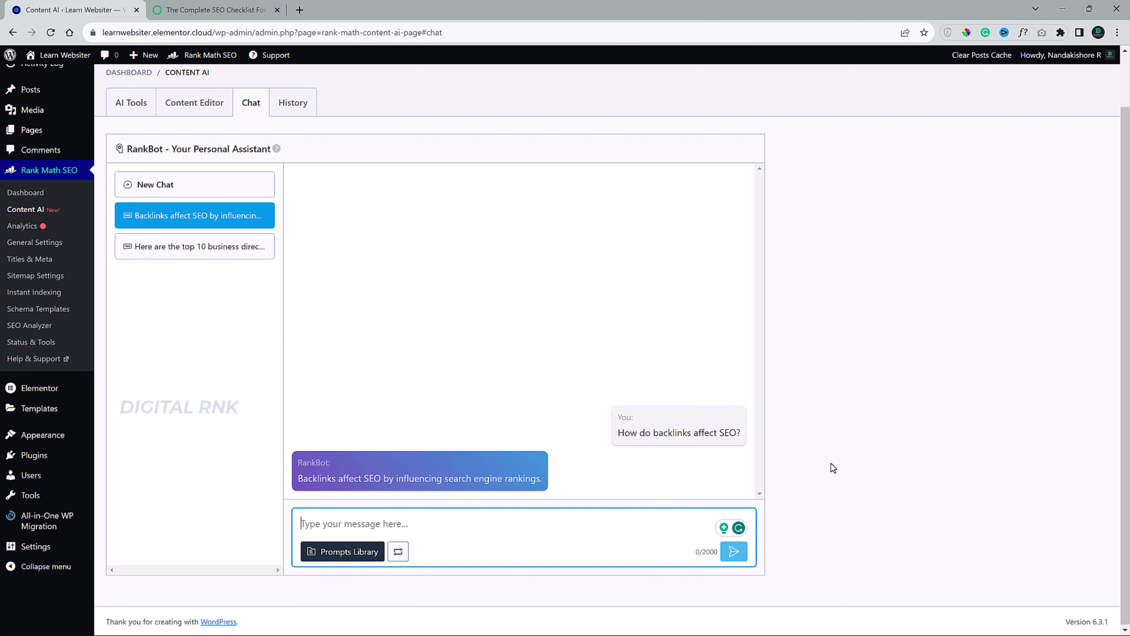
left_click(392, 549)
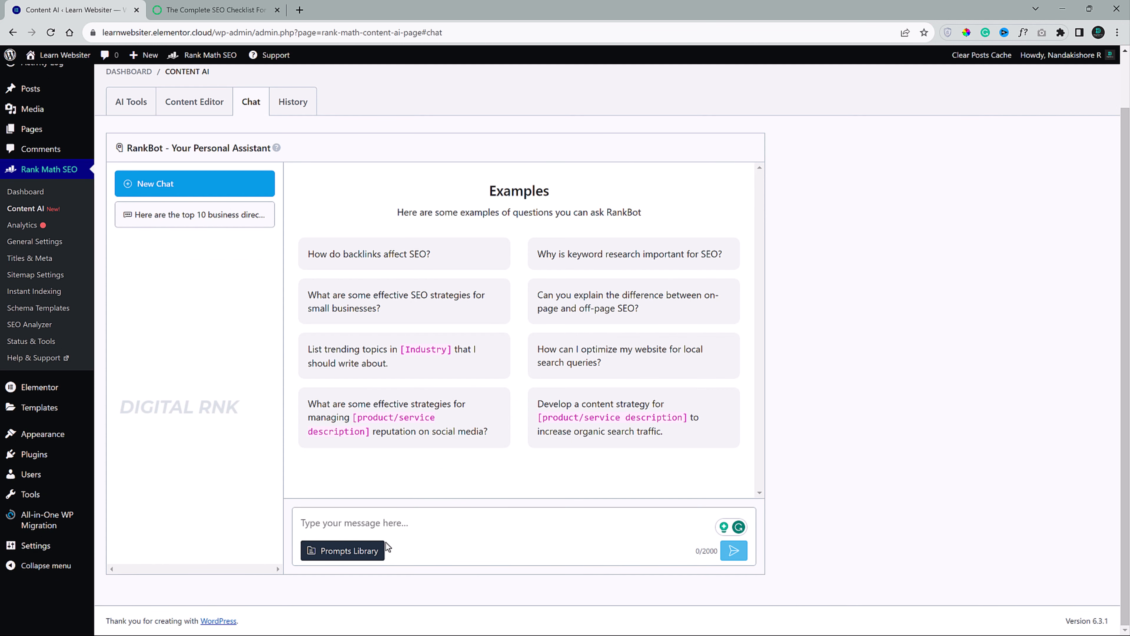
Open RankBot's Prompts Library and browse the list of ready-made prompts under All.
left_click(362, 552)
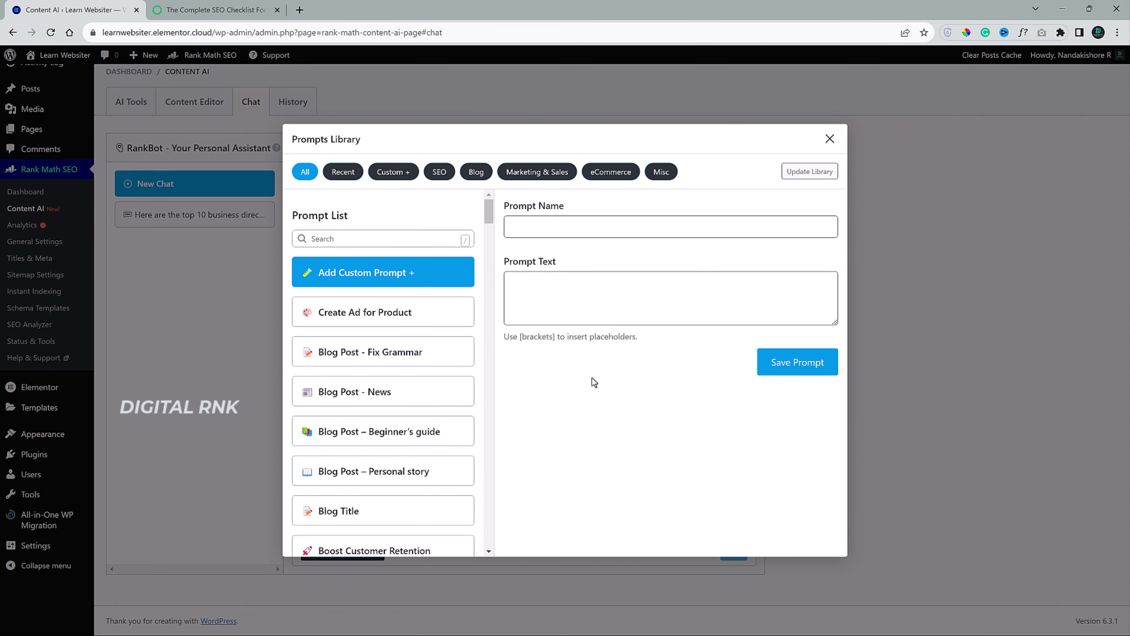
scroll(429, 295, "down", 5)
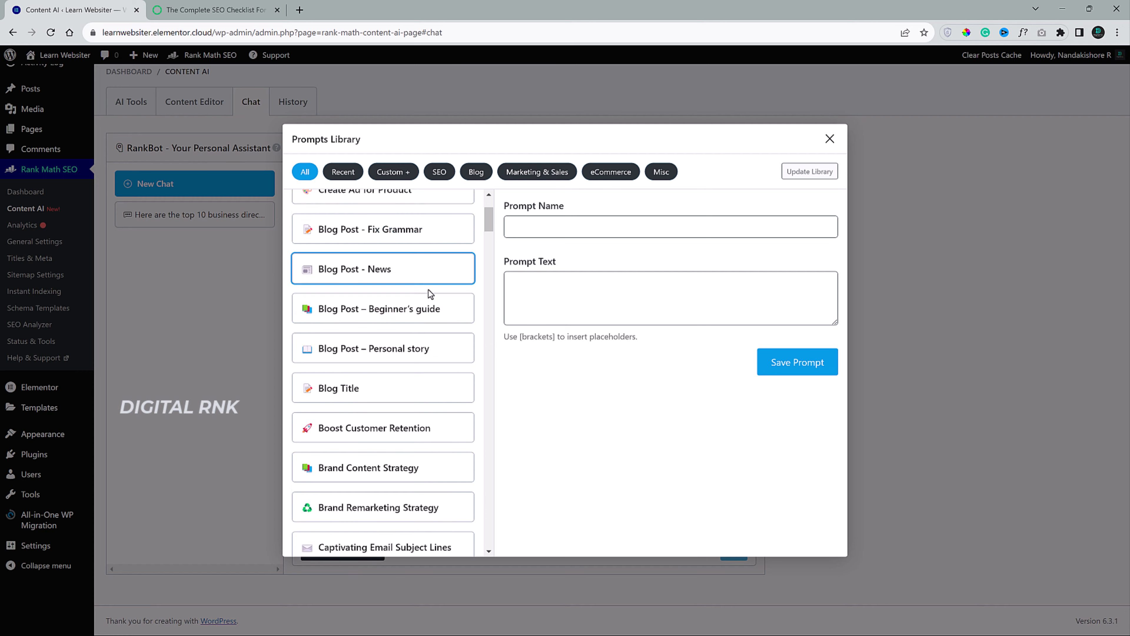
scroll(428, 297, "down", 10)
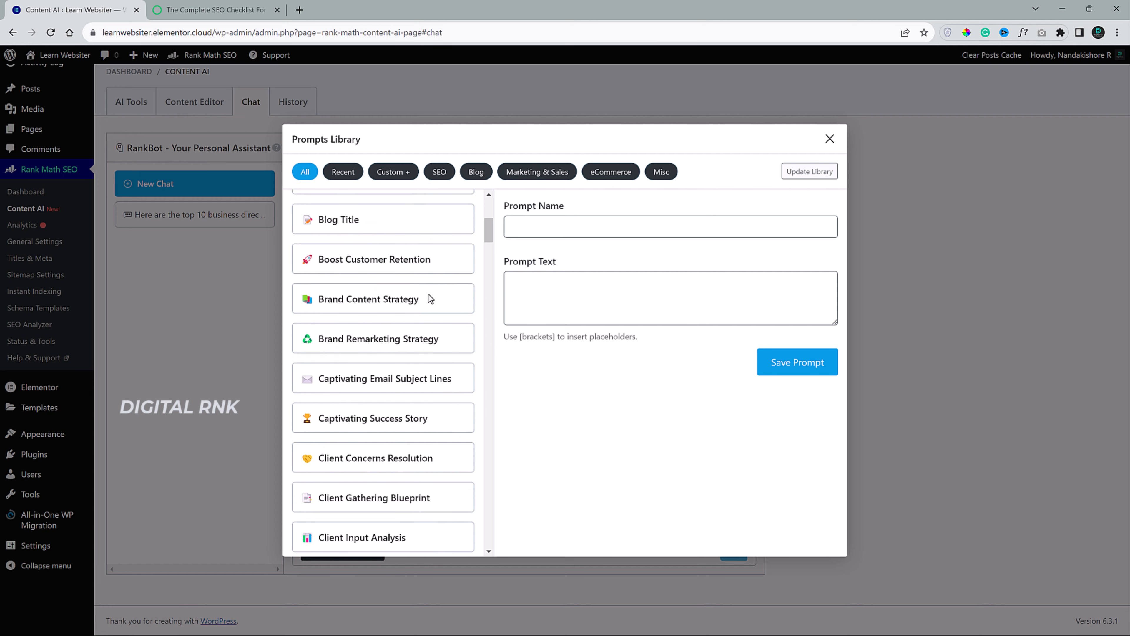
scroll(429, 306, "down", 15)
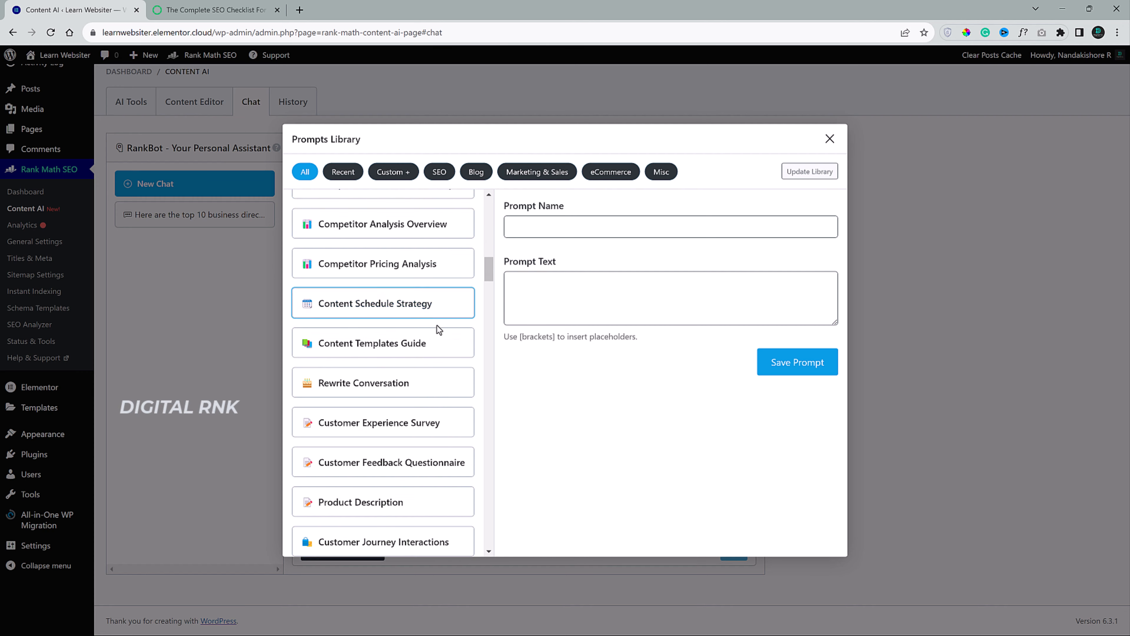
scroll(440, 353, "down", 10)
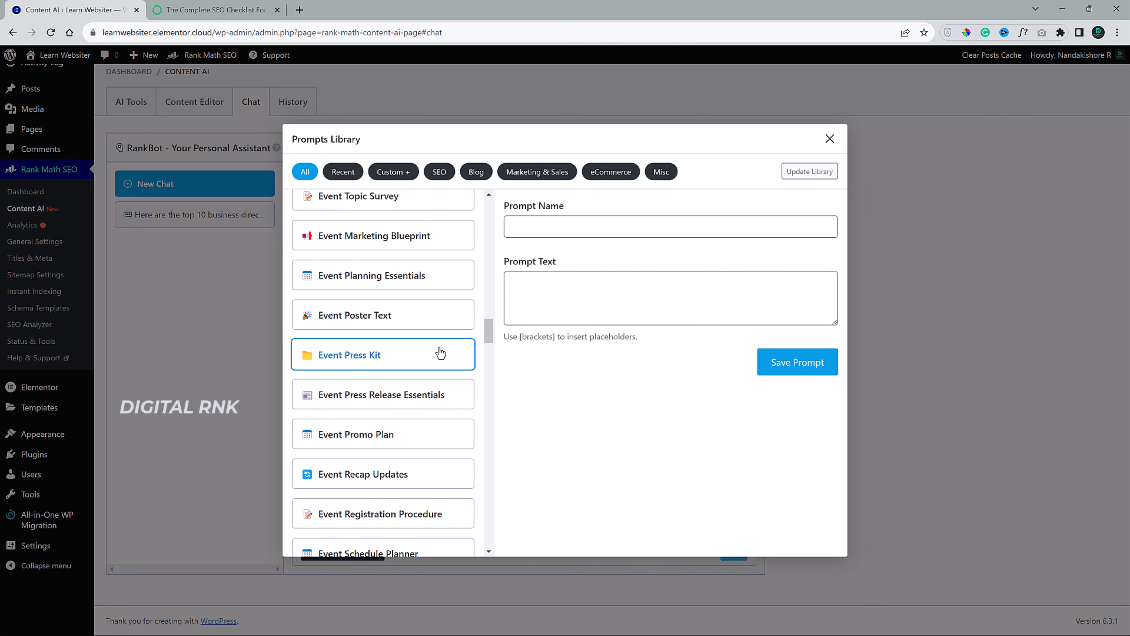
scroll(440, 353, "down", 1)
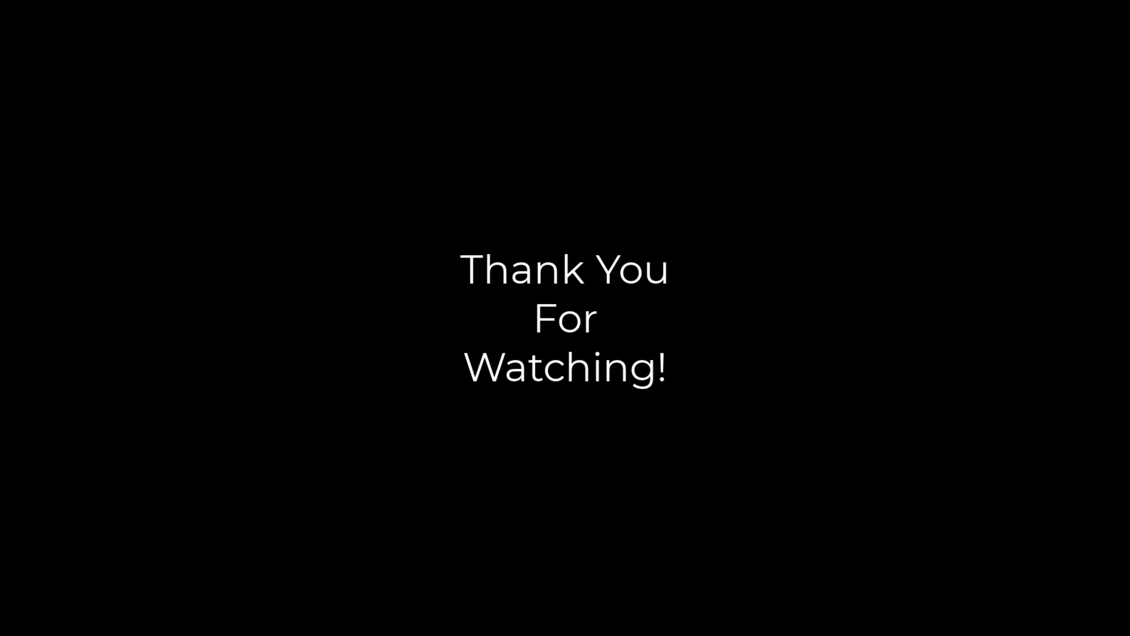